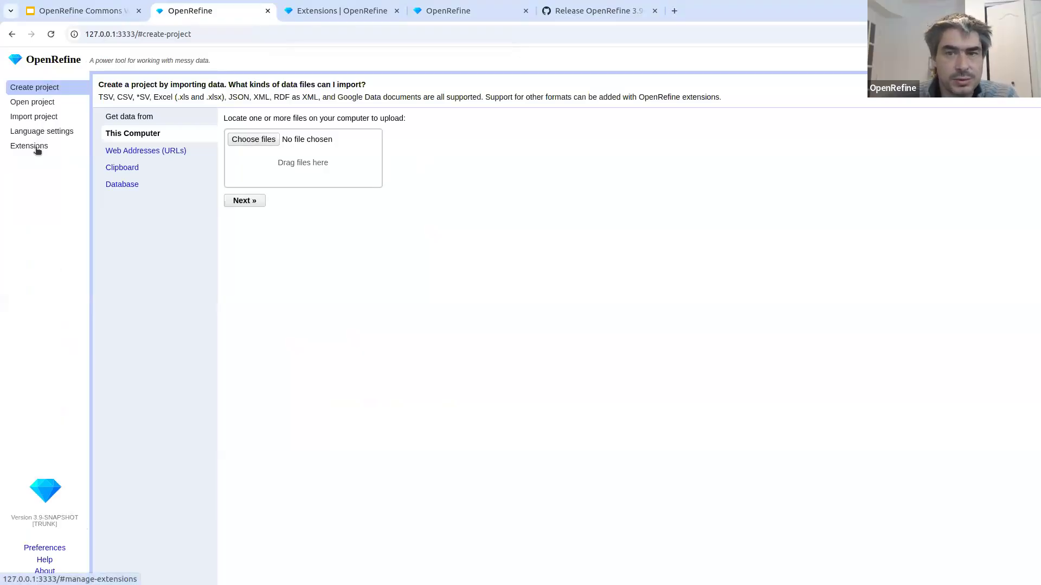
- Review the installed extensions and browse the online list of available OpenRefine extensions
left_click(37, 151)
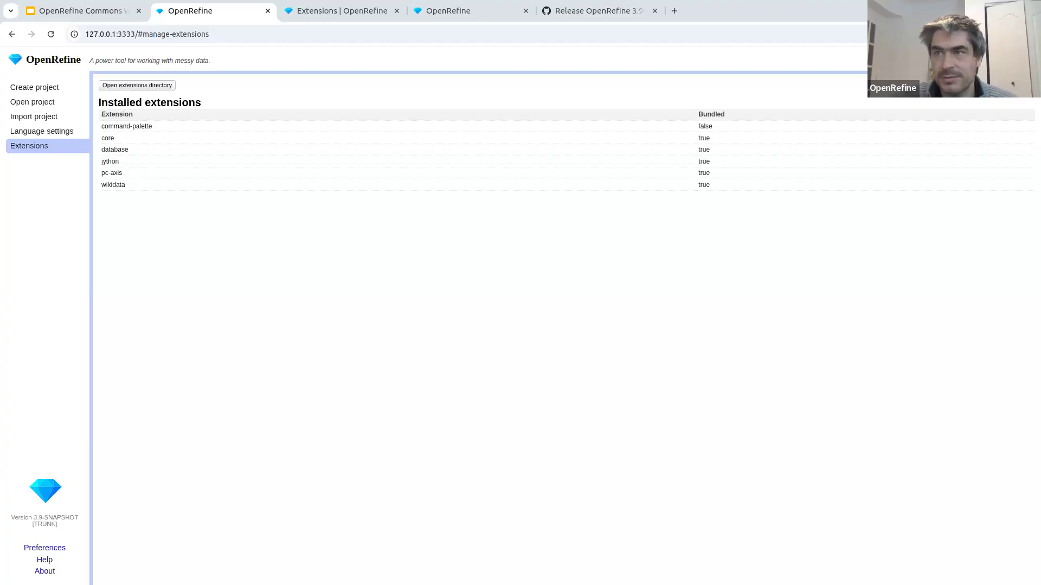
left_click_drag(104, 188, 138, 190)
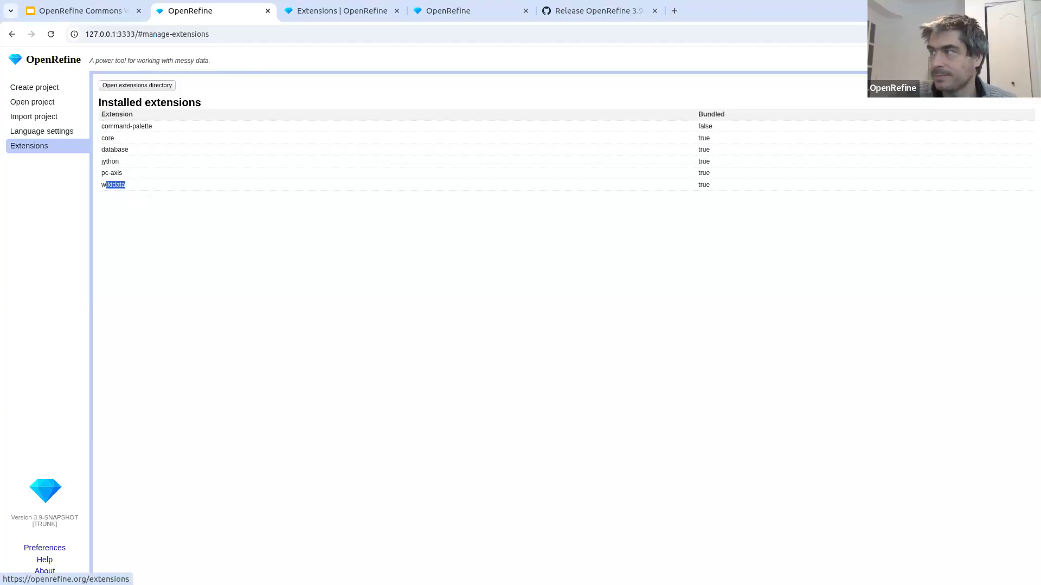
left_click(992, 86)
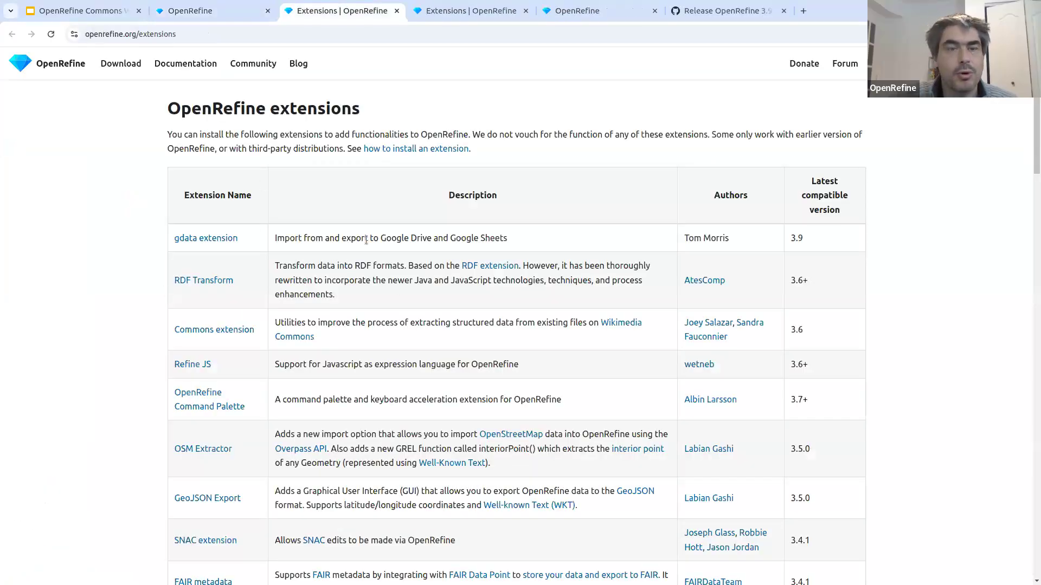
scroll(379, 261, "down", 5)
scroll(418, 204, "up", 5)
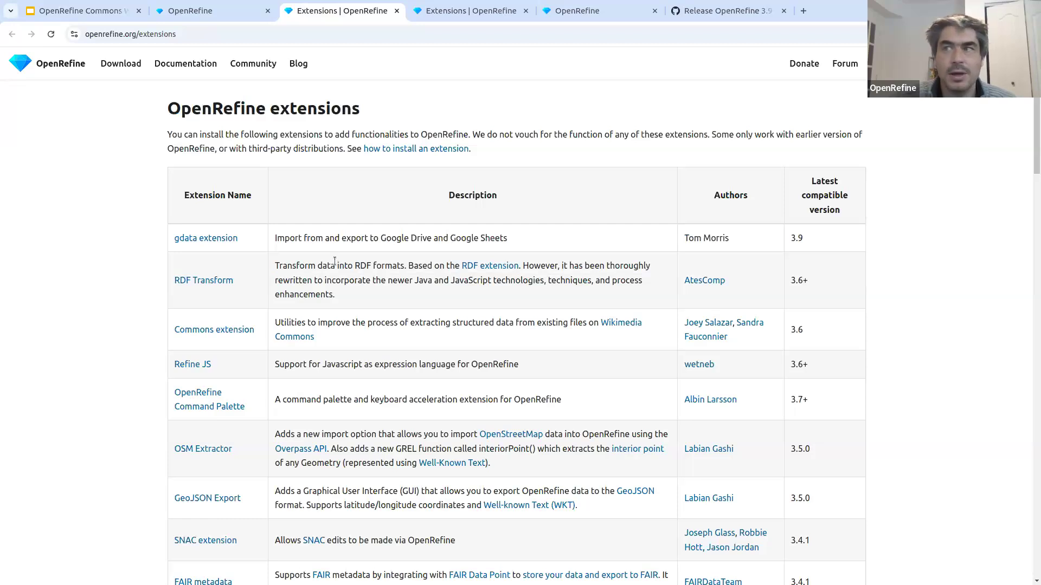
- Start a project by uploading the building permits active permits CSV file from this computer and loading its parsing preview
left_click(180, 10)
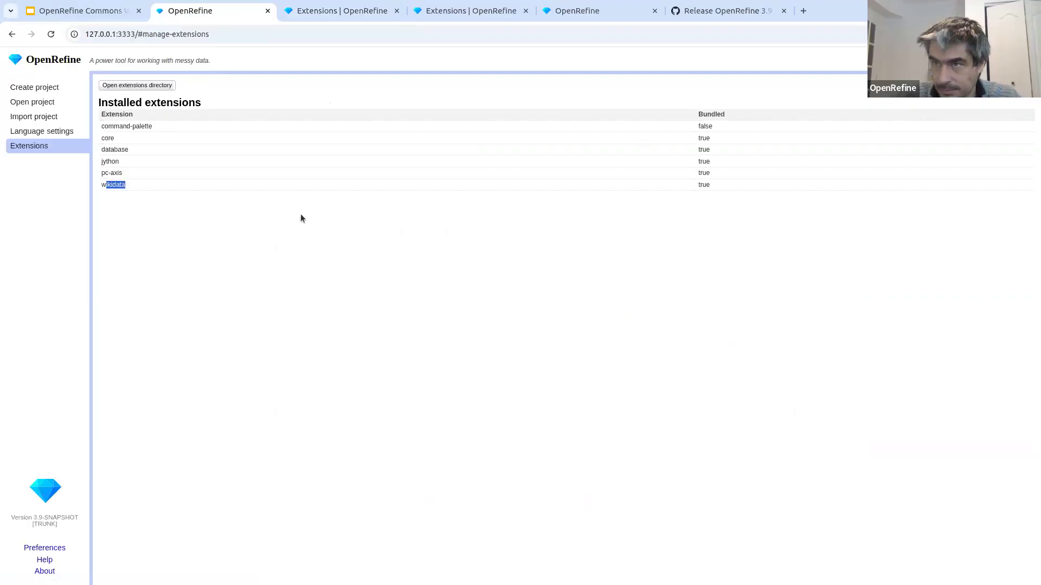
left_click(39, 91)
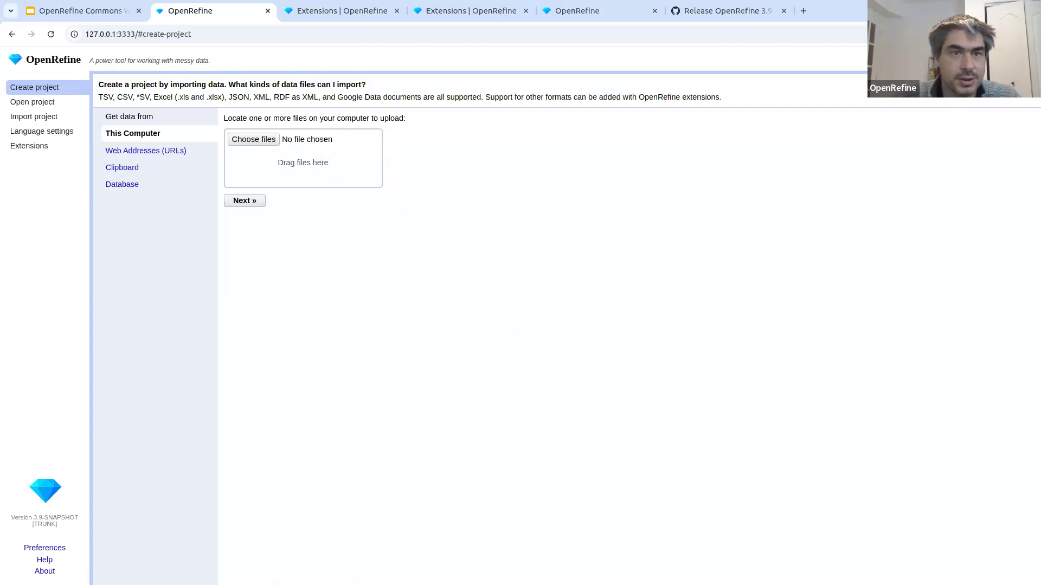
left_click_drag(611, 194, 324, 154)
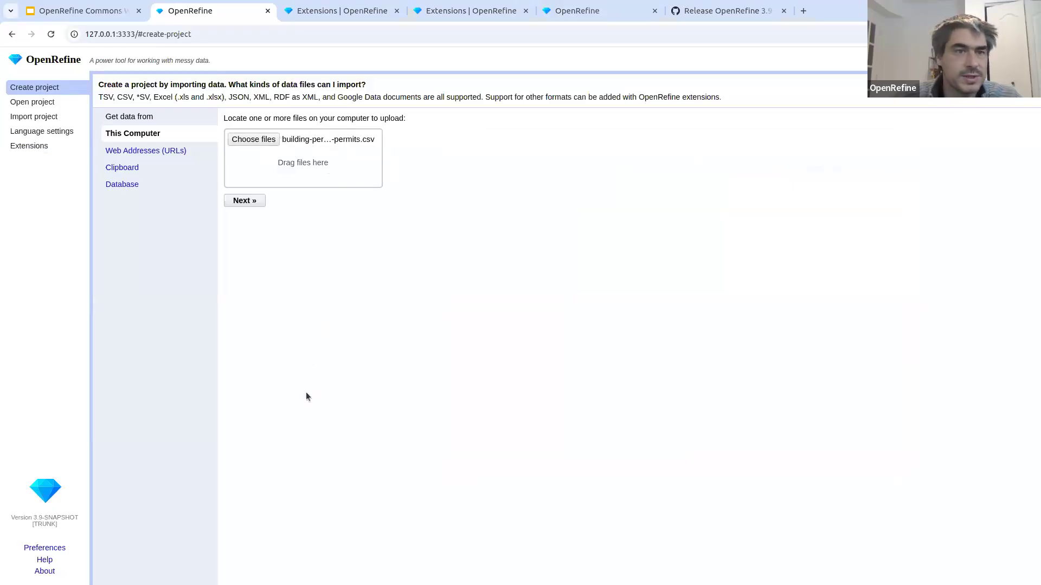
left_click(261, 205)
left_click(260, 206)
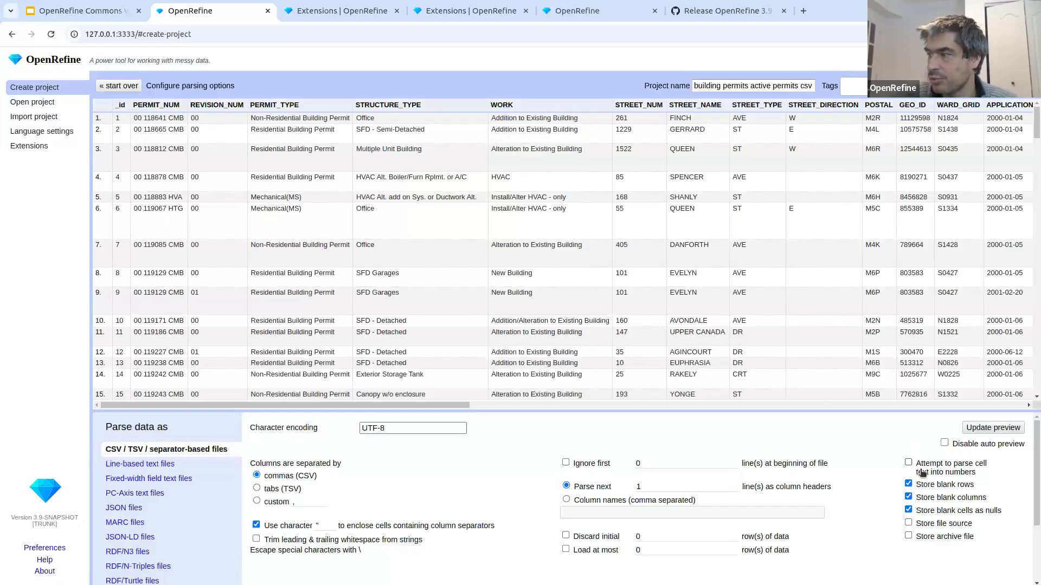
- Compare the end columns of the parsing preview without and with blank columns stored
left_click(908, 498)
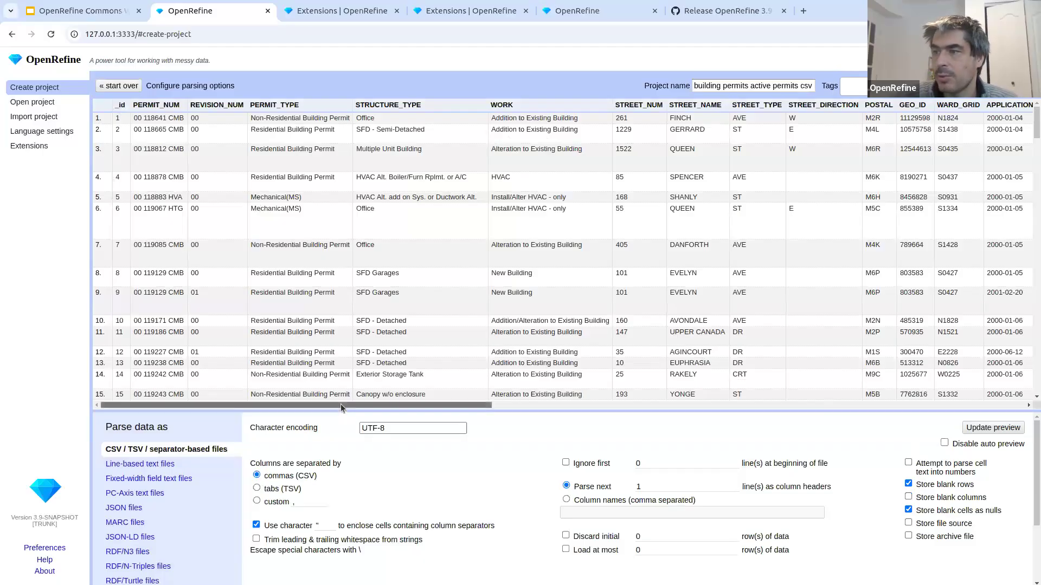
left_click_drag(341, 408, 878, 406)
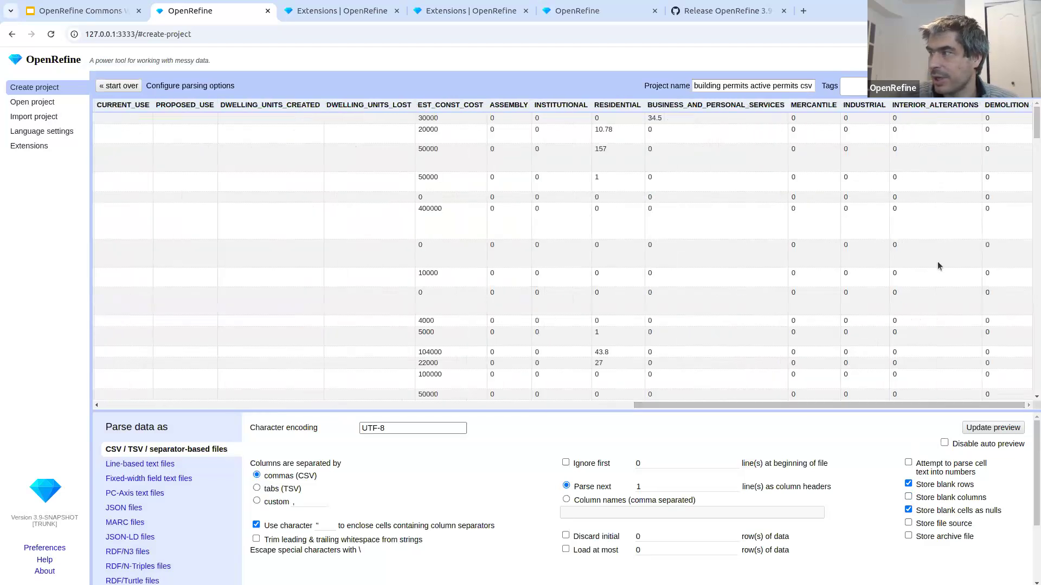
left_click(932, 497)
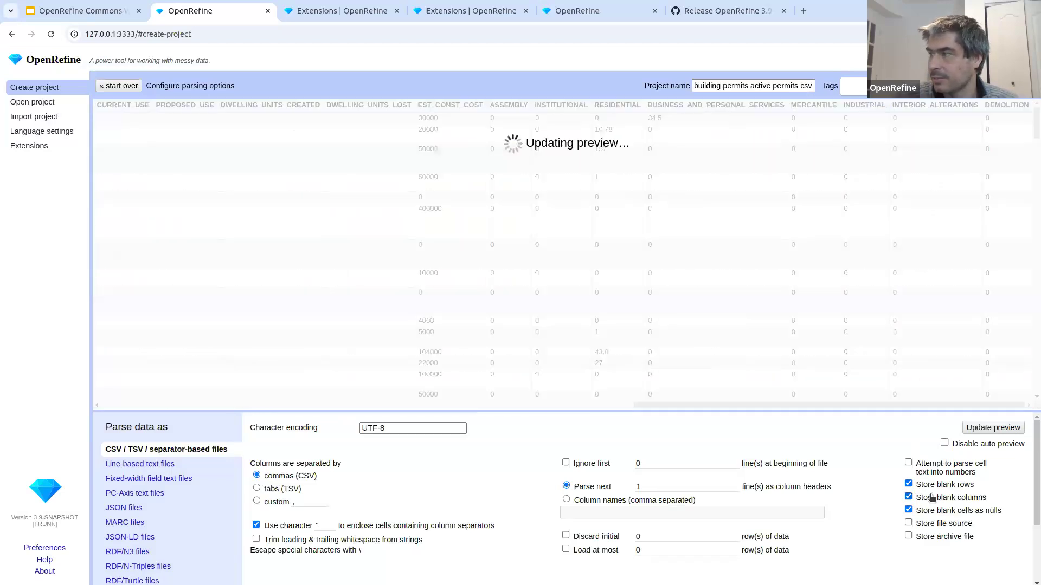
left_click_drag(833, 405, 941, 392)
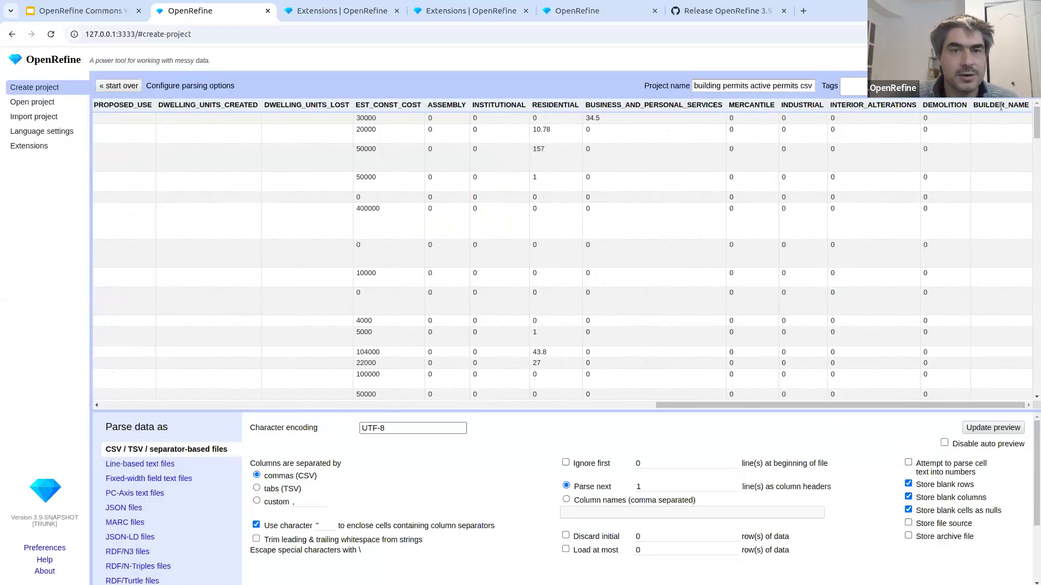
- Exclude blank columns from the import and create the project
left_click(946, 501)
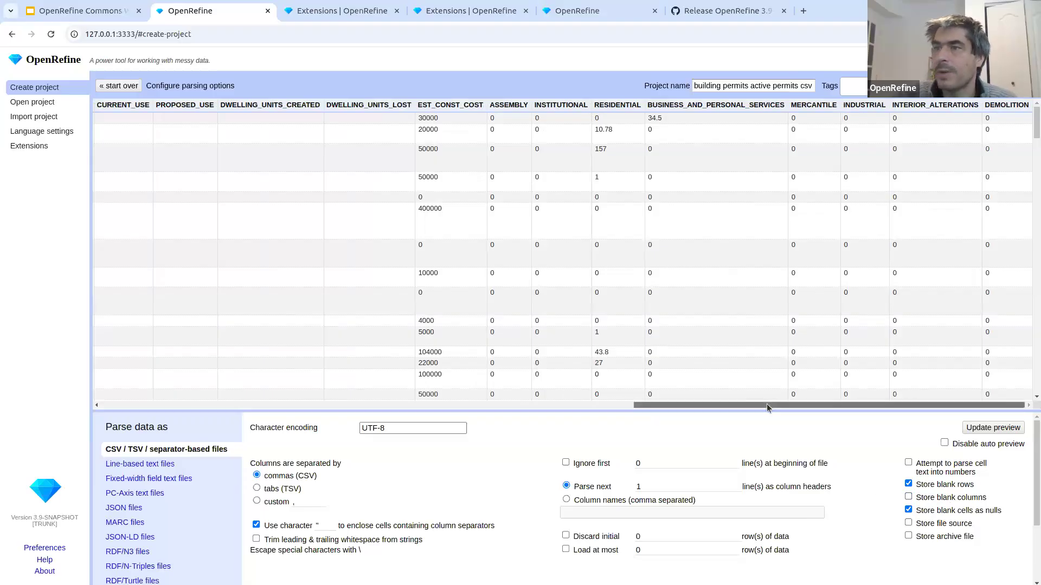
left_click_drag(767, 404, 233, 405)
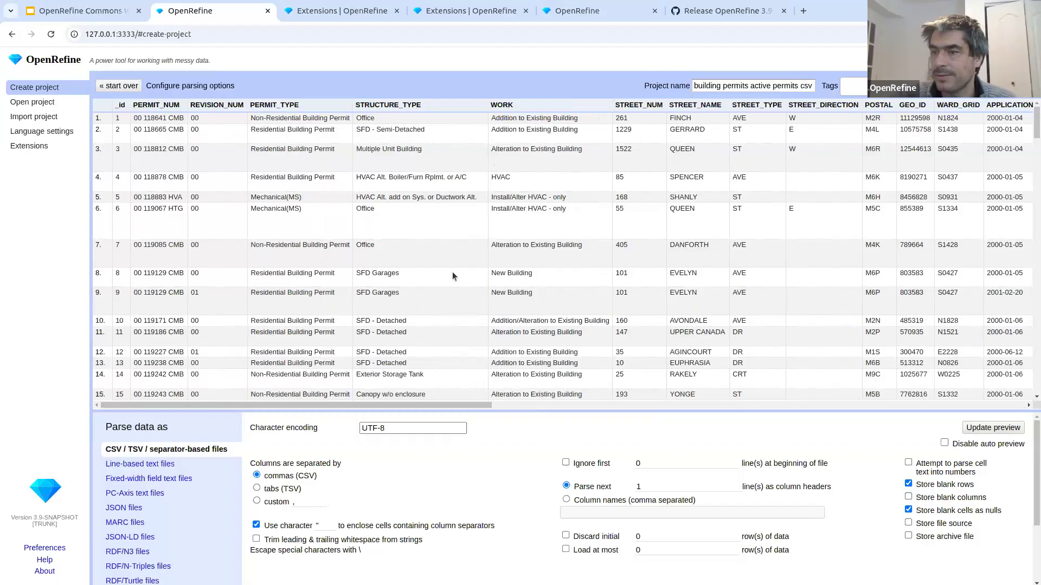
left_click(1002, 86)
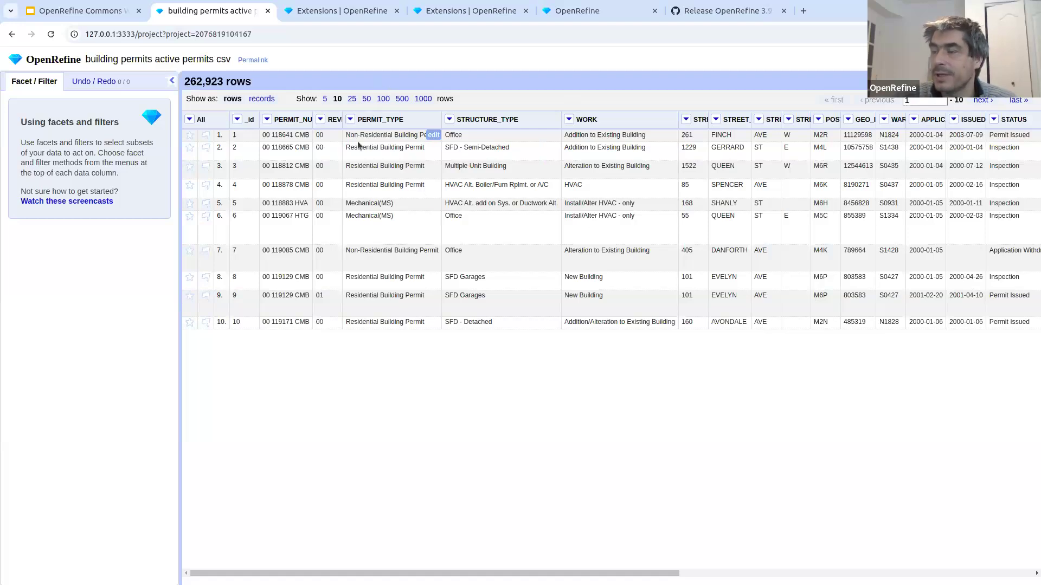
- Widen the REVISION_NUM and PERMIT_NUM columns so their full headings fit
left_click_drag(343, 120, 403, 130)
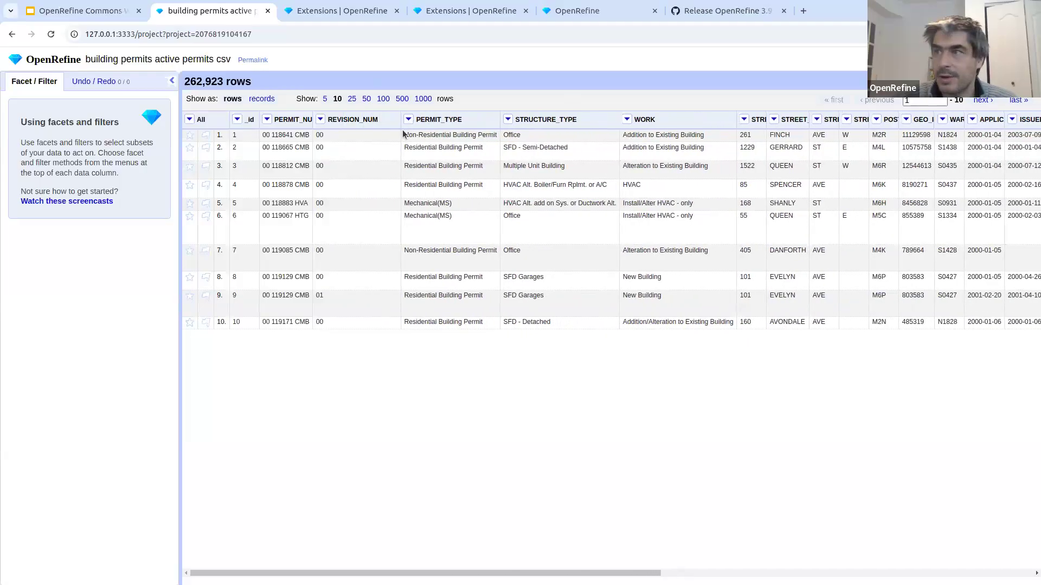
left_click_drag(314, 120, 345, 120)
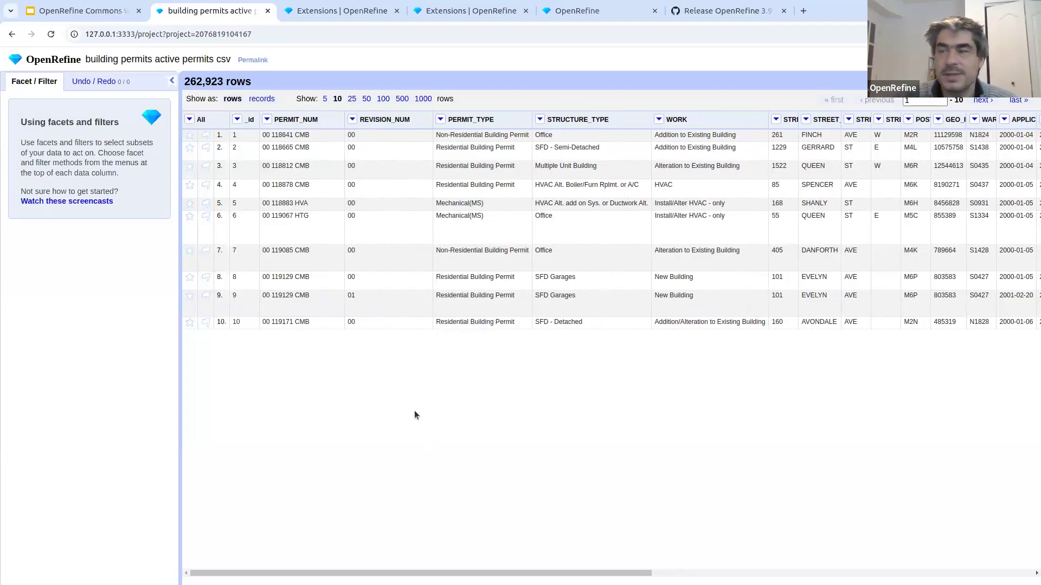
- Prepend one blank row and append another to the dataset, checking the last page of rows
left_click(189, 120)
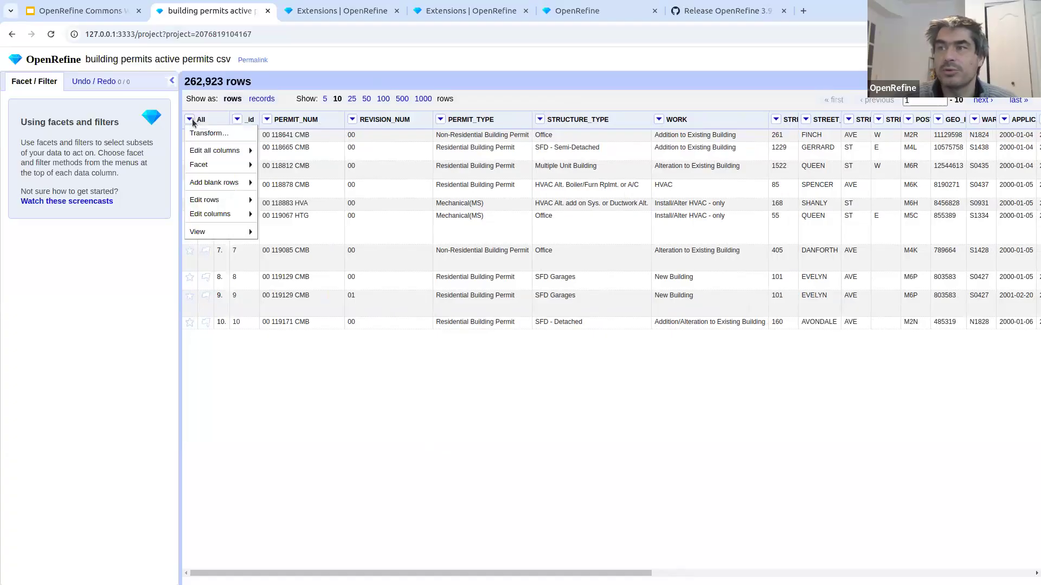
mouse_move(220, 185)
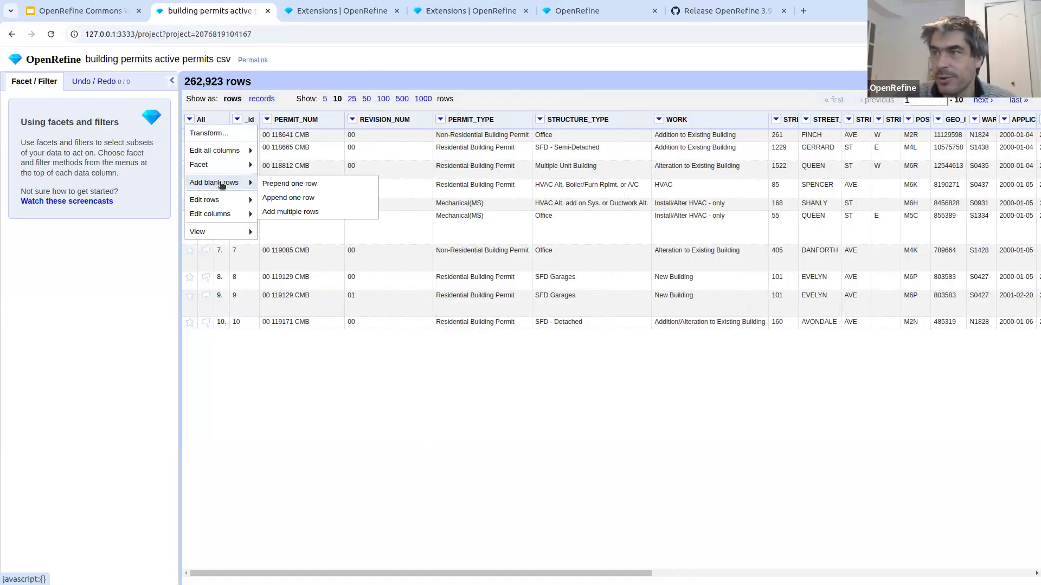
left_click(330, 187)
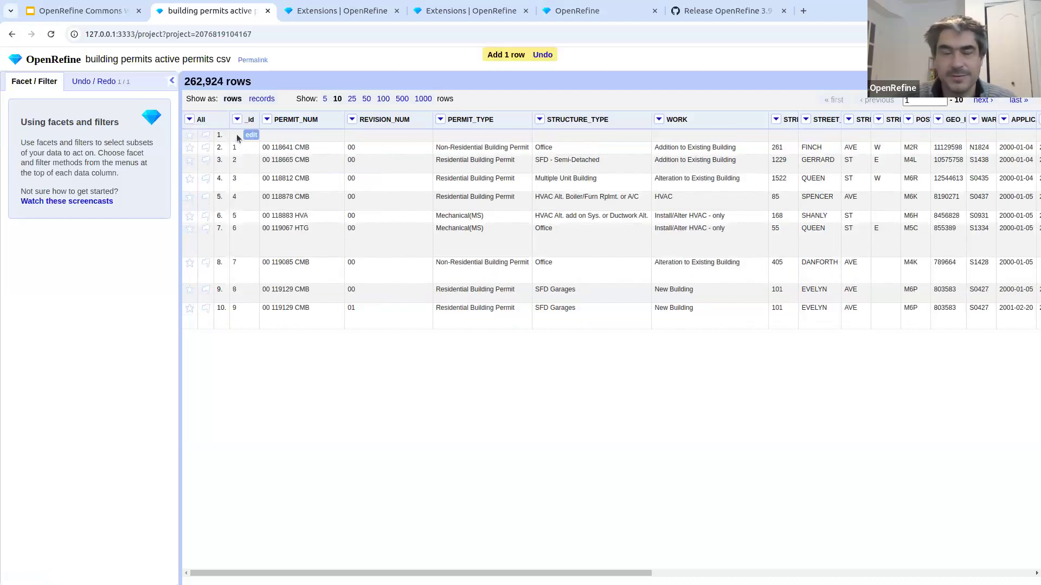
left_click(191, 121)
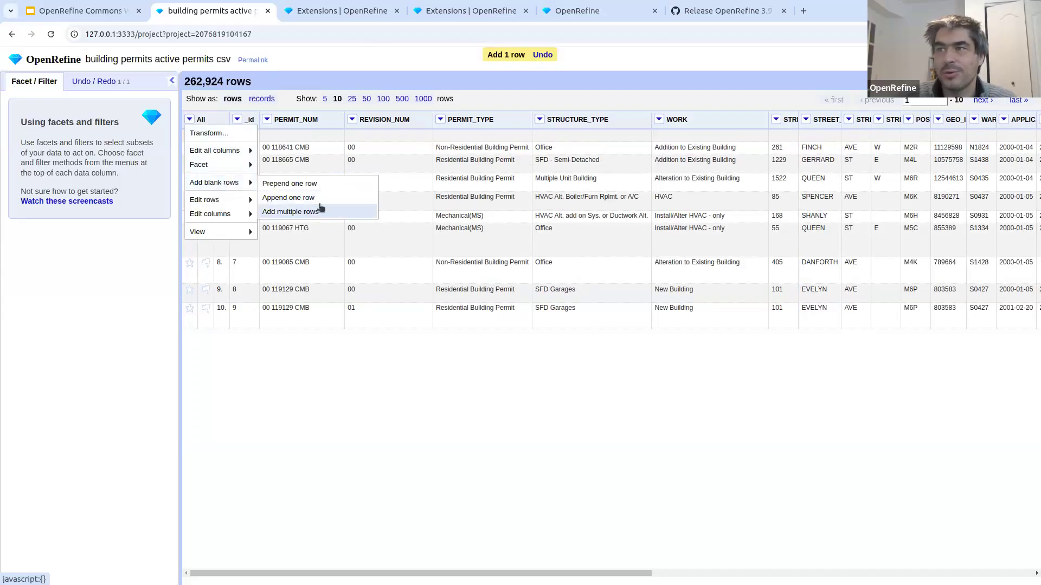
left_click(323, 202)
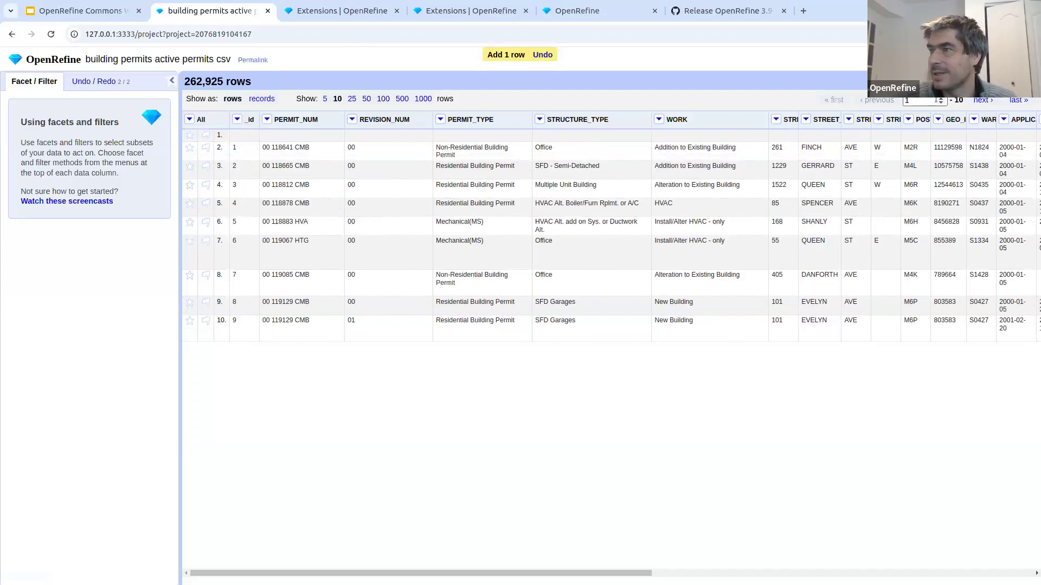
left_click(1019, 100)
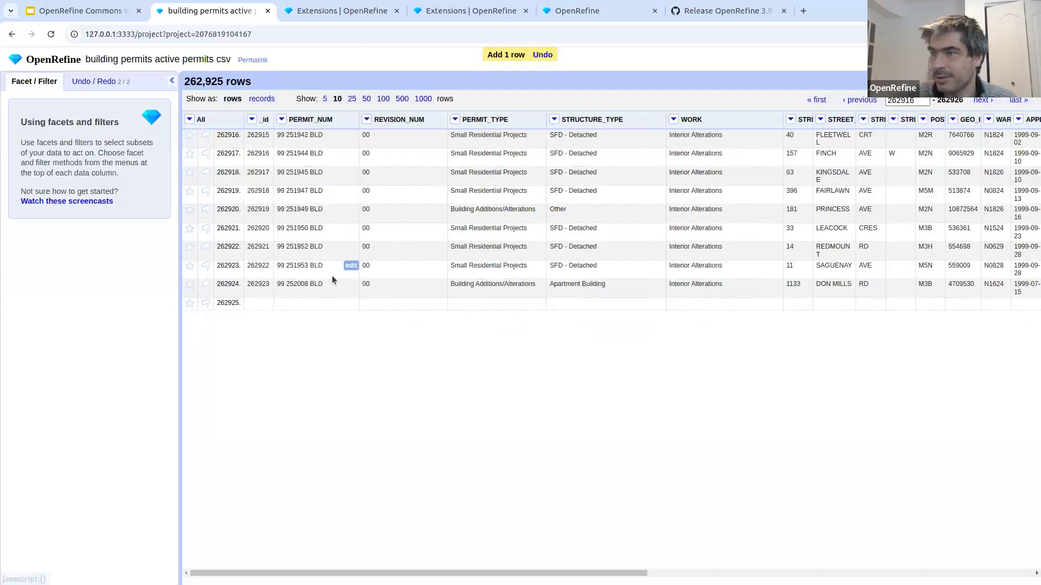
- Add 5 blank rows at the beginning of the dataset
left_click(191, 120)
mouse_move(217, 180)
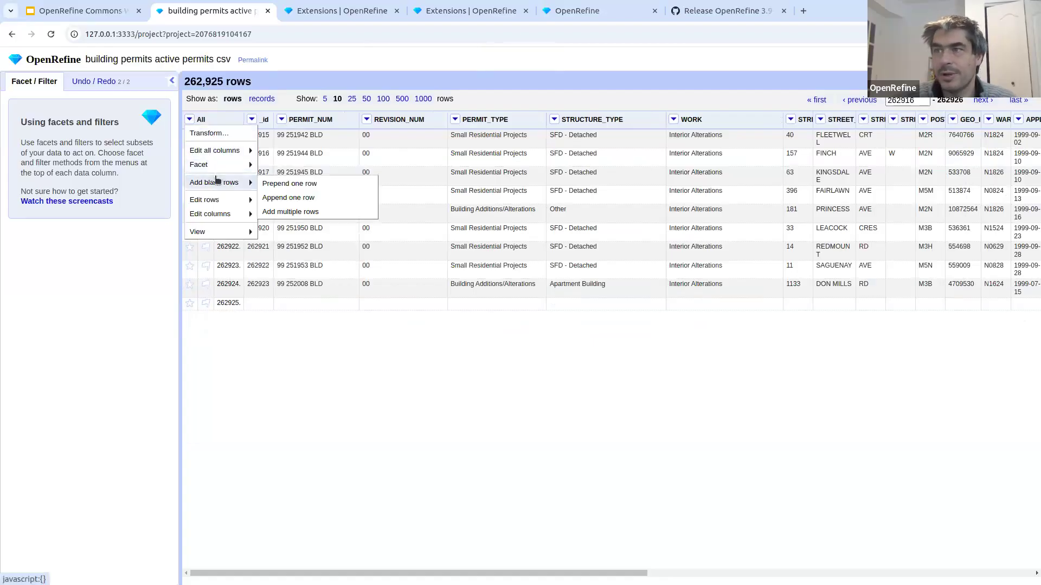
left_click(293, 211)
double_click(554, 140)
type("5")
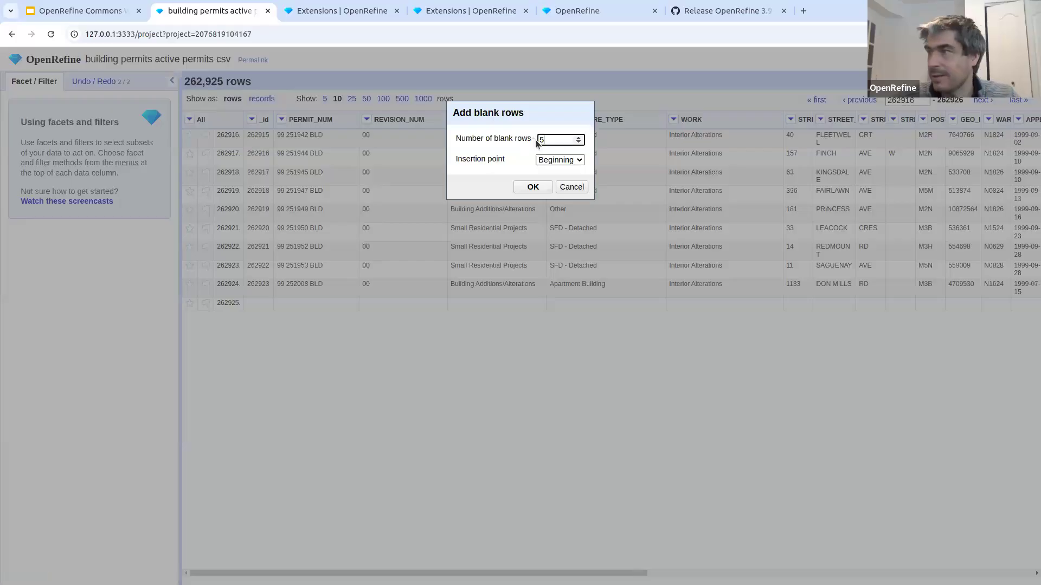
left_click(533, 187)
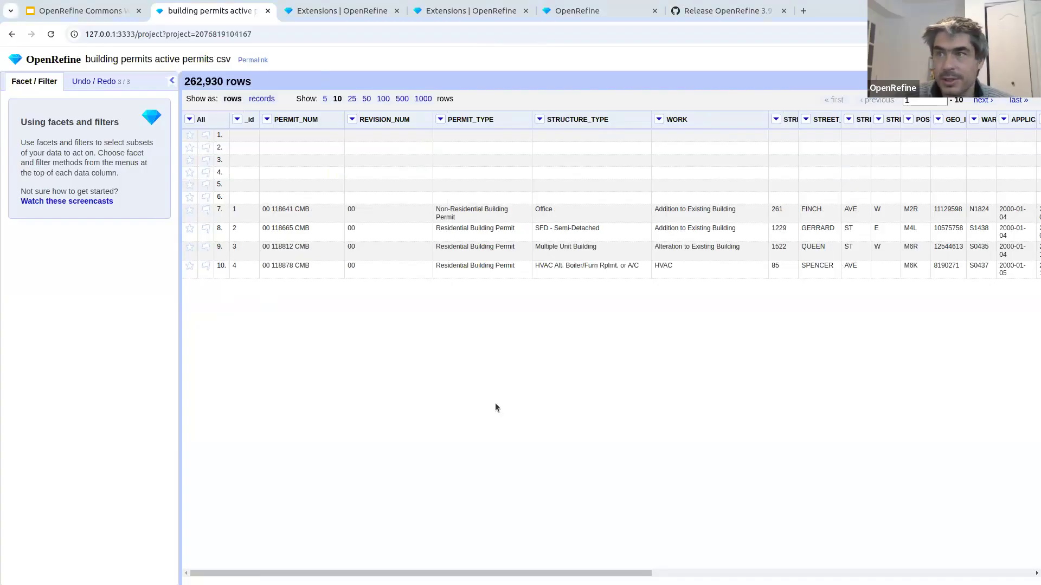
- Revert the project to the Create project entry in its history, undoing all the added rows
left_click(100, 86)
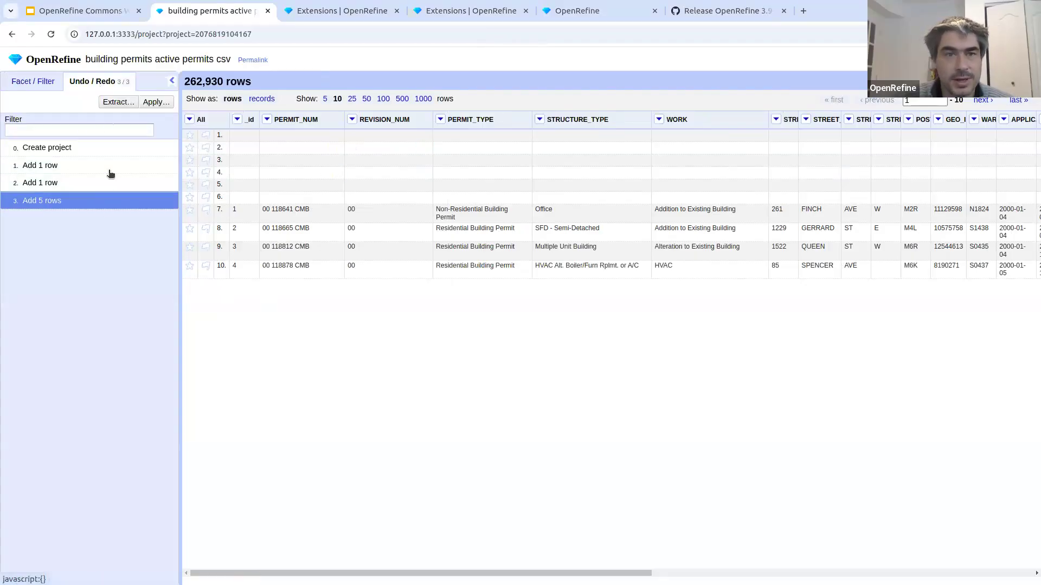
left_click(128, 149)
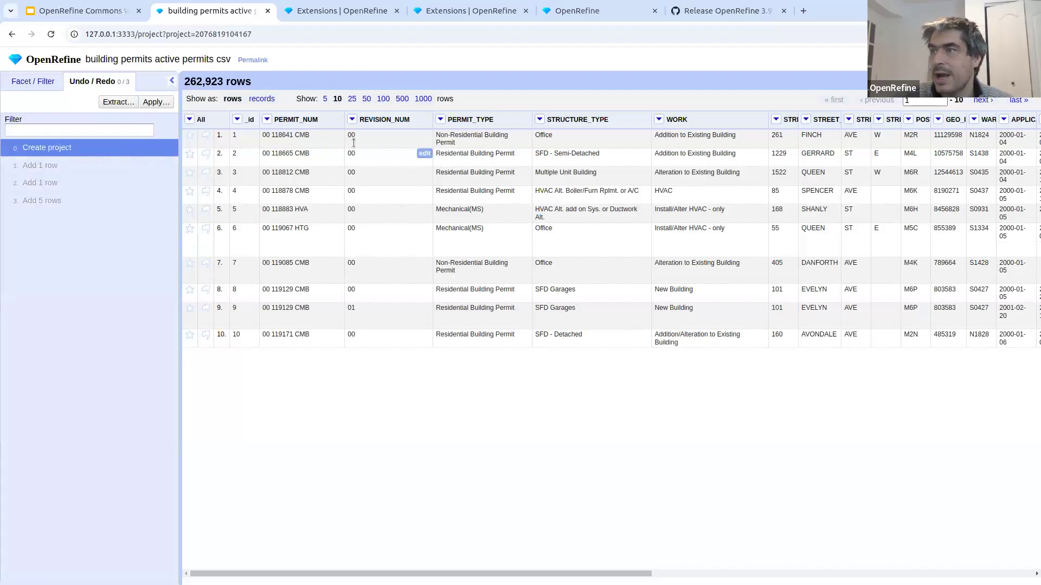
- Try a text facet on the PERMIT_NUM column and remove it
left_click(267, 120)
mouse_move(303, 134)
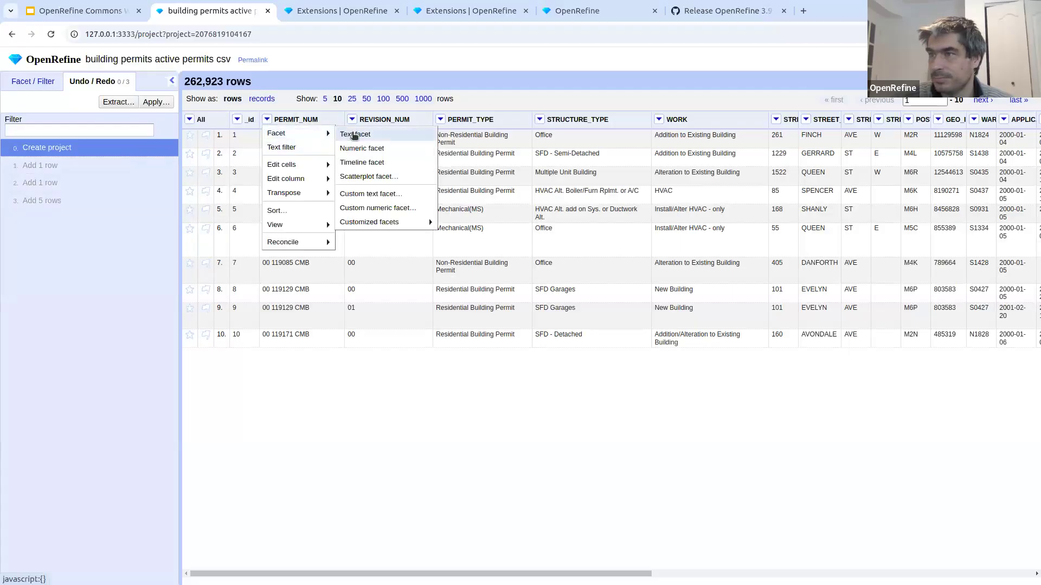
left_click(355, 135)
left_click(49, 82)
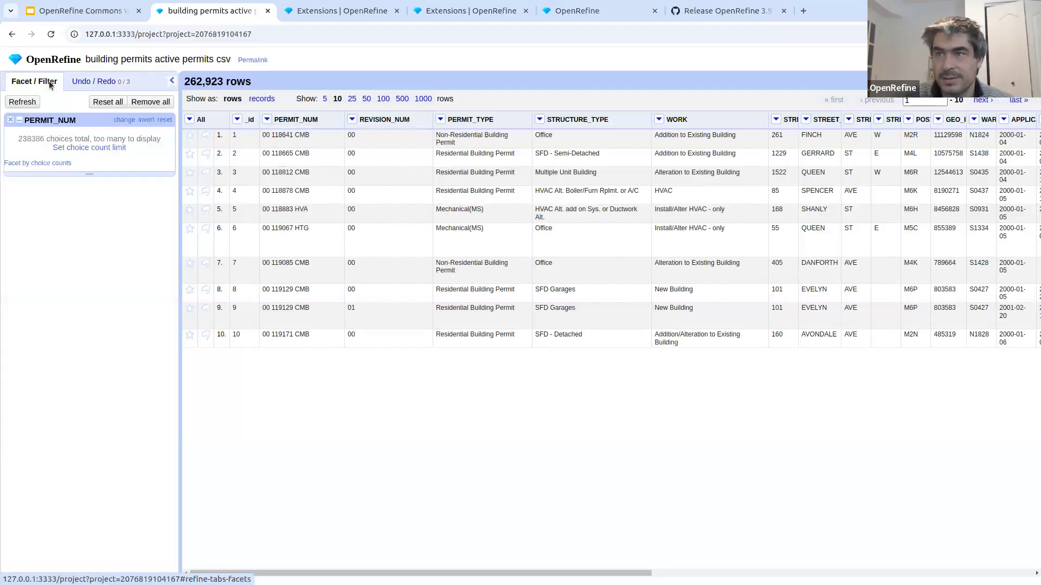
left_click(11, 119)
- Create a text facet on the PERMIT_TYPE column
left_click(440, 120)
mouse_move(477, 132)
left_click(528, 134)
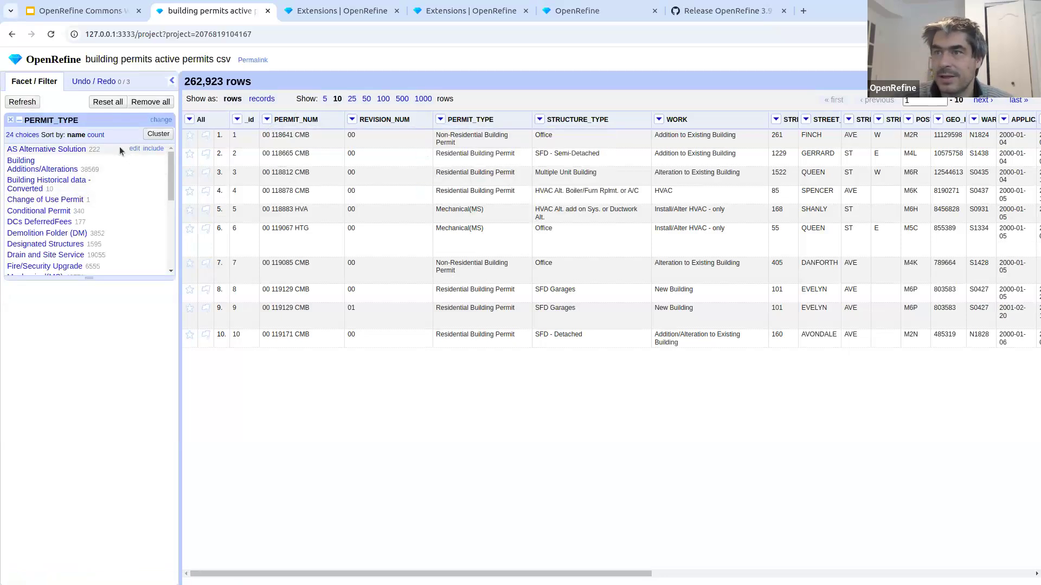
- Rename the AS Alternative Solution value to Alternative Solution in the PERMIT_TYPE facet, accepting the history overwrite, and open the project history
left_click(134, 149)
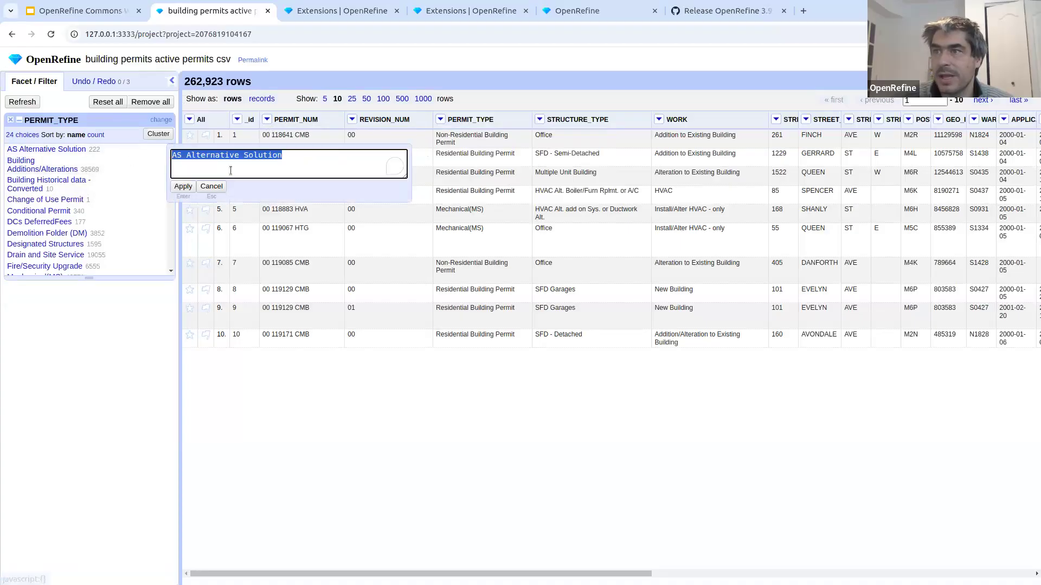
left_click(181, 156)
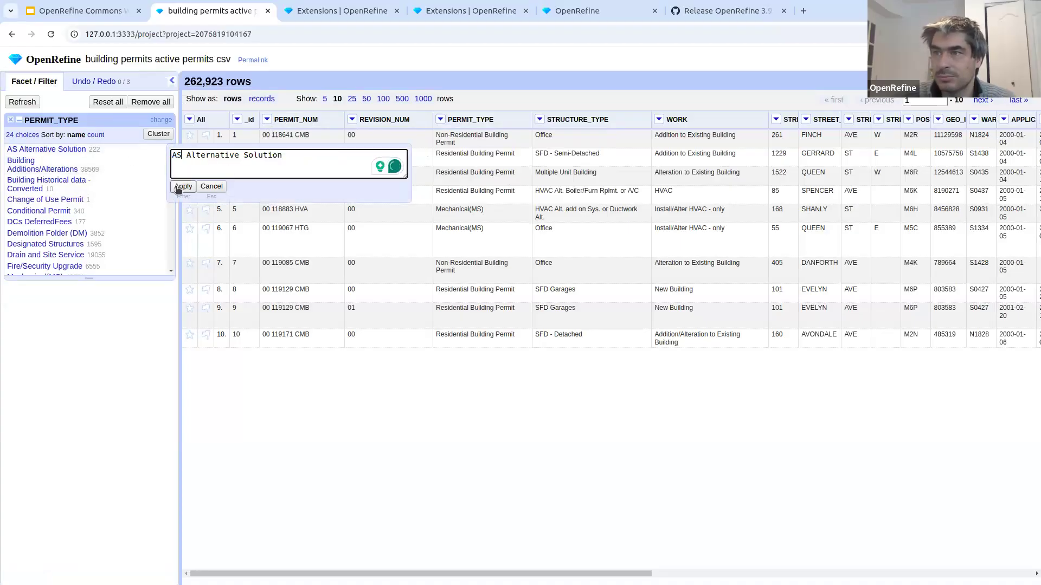
key("BackSpace")
key("BackSpace")
key("Delete")
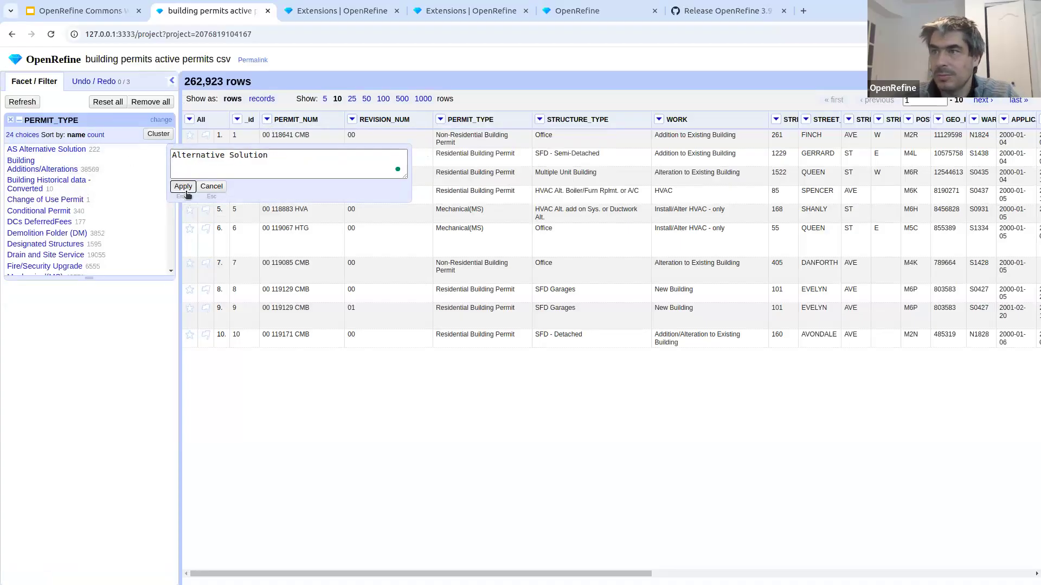
left_click(186, 191)
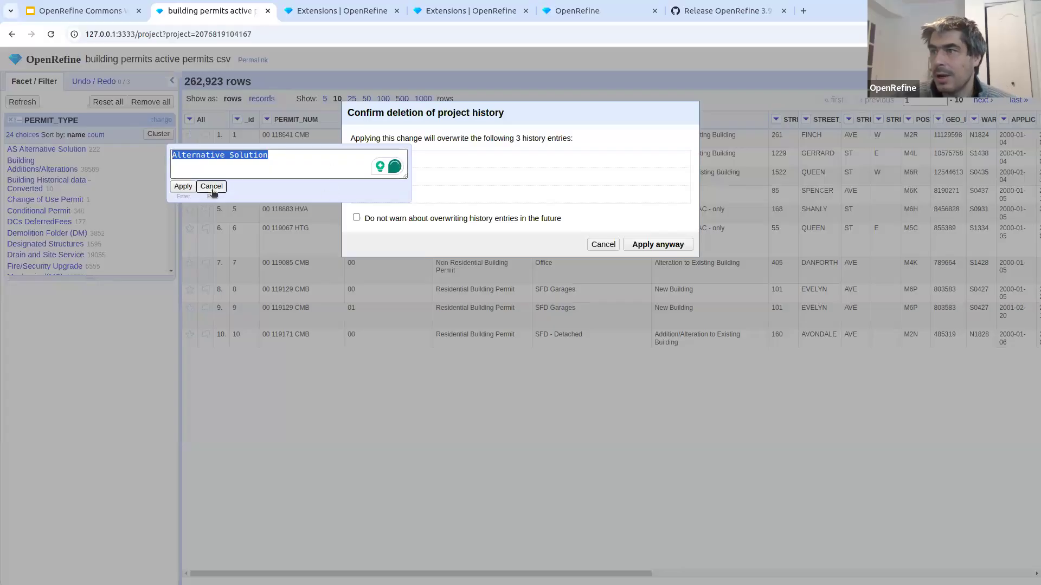
left_click(212, 187)
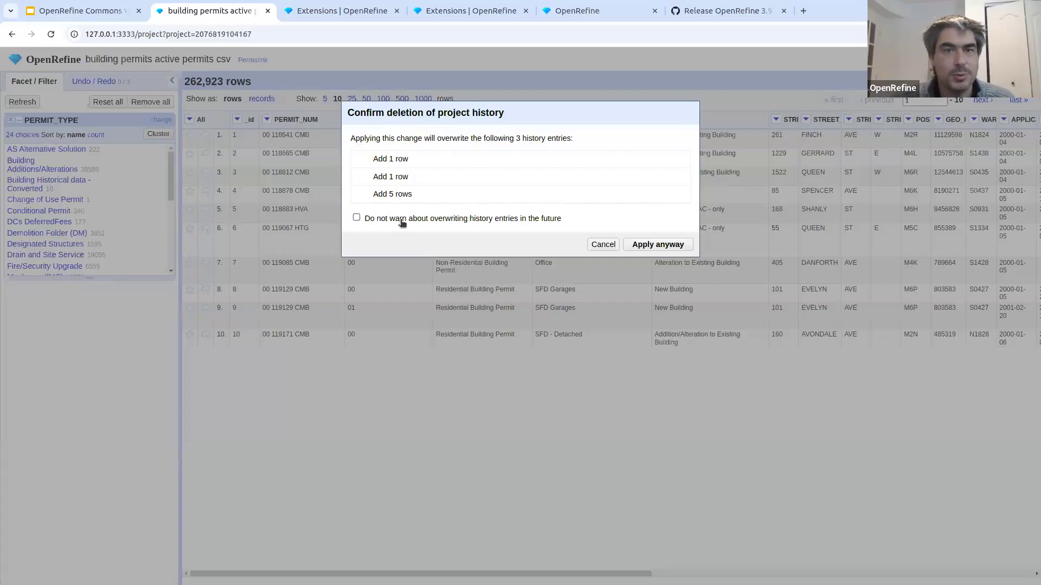
left_click(645, 243)
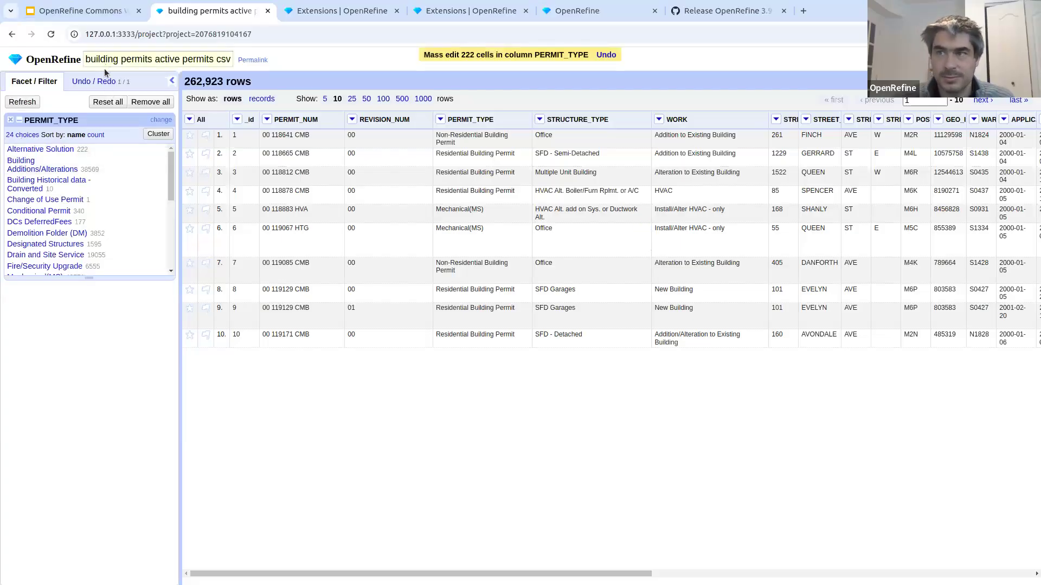
left_click(93, 81)
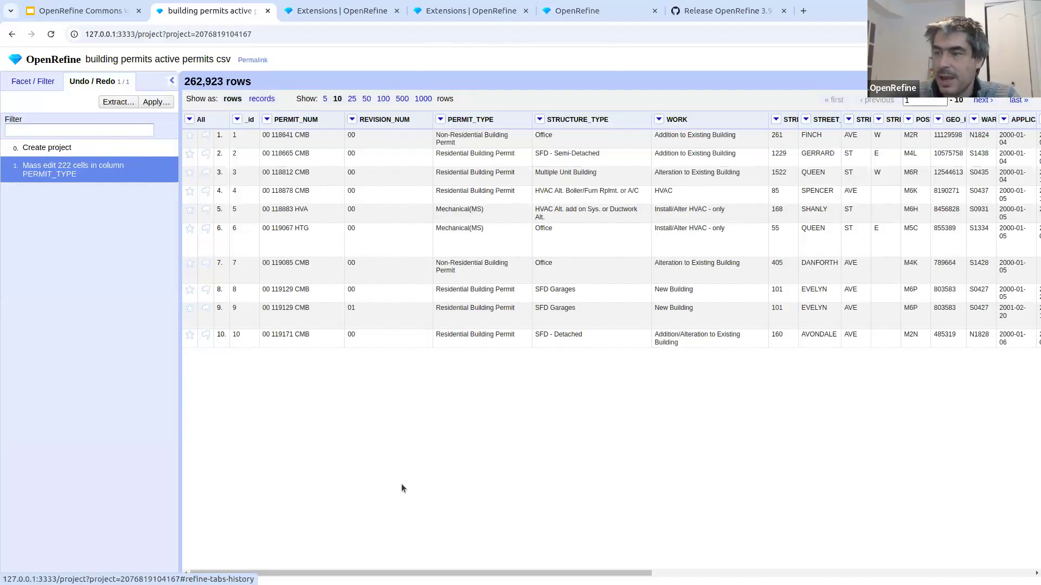
- Create a text facet on the CURRENT_USE column and widen that column to show its full name
left_click_drag(358, 576, 759, 583)
left_click(632, 120)
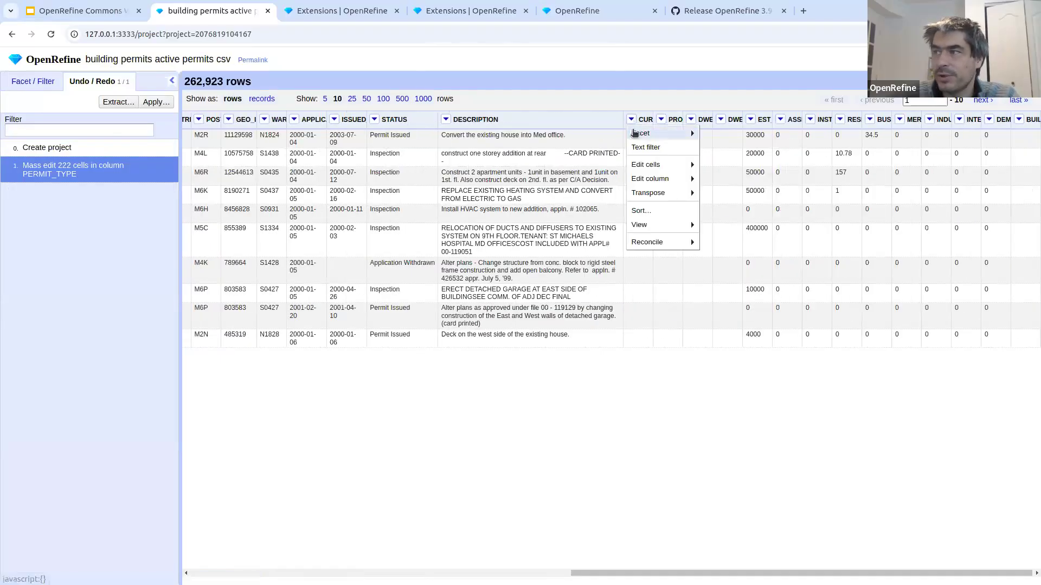
mouse_move(648, 166)
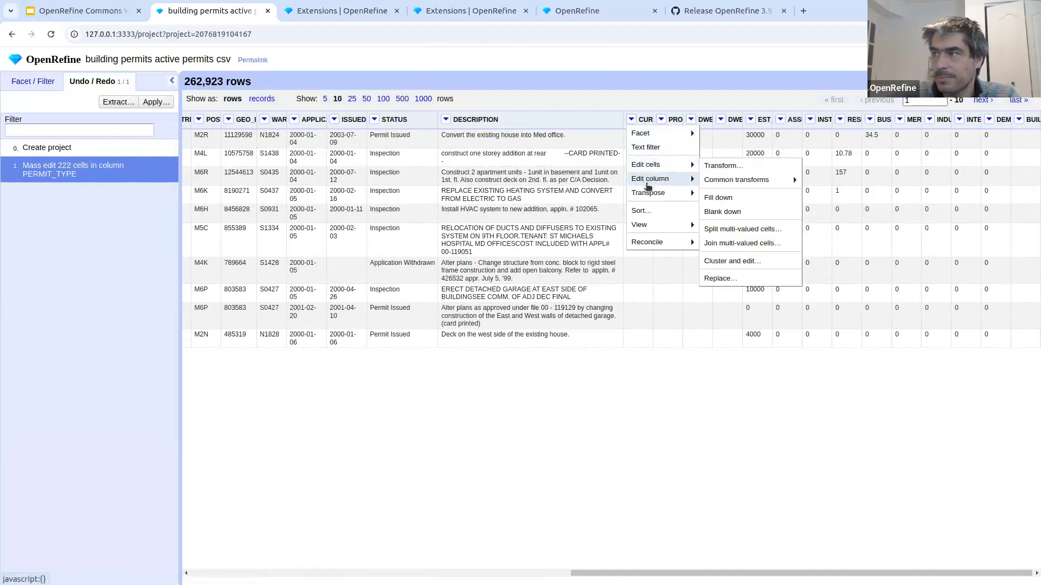
mouse_move(651, 199)
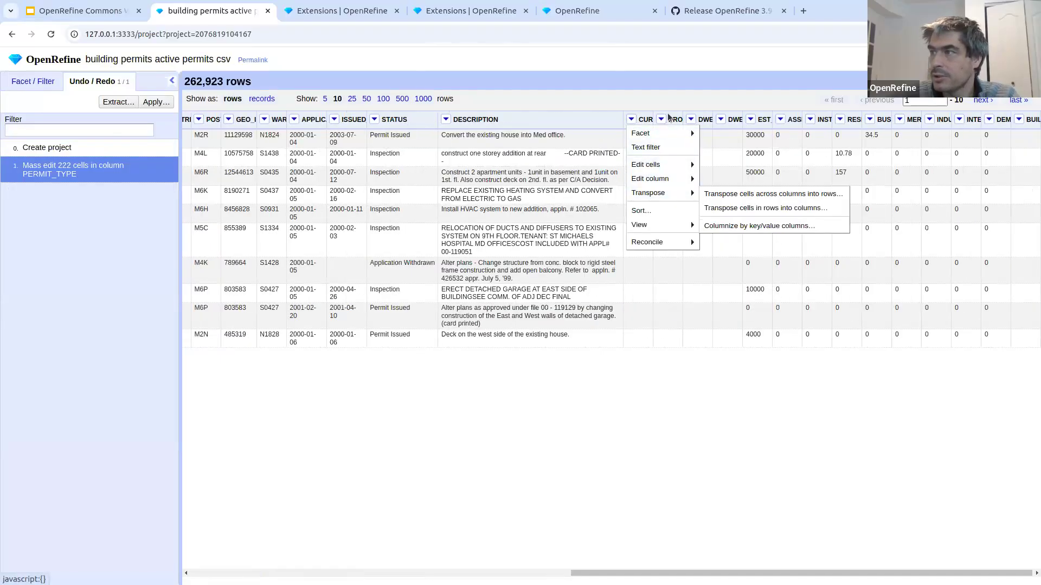
left_click(712, 134)
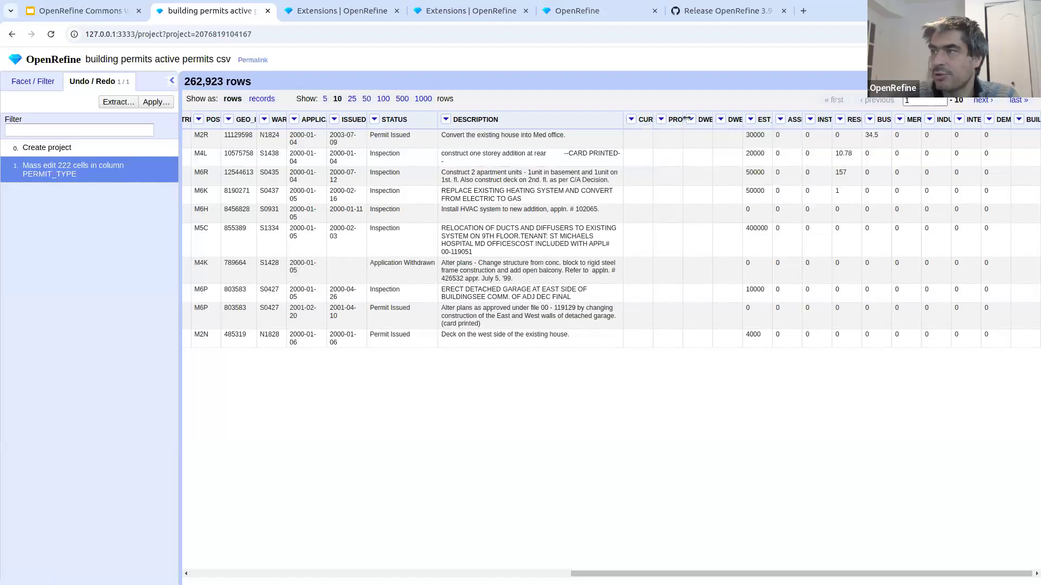
left_click_drag(652, 119, 688, 120)
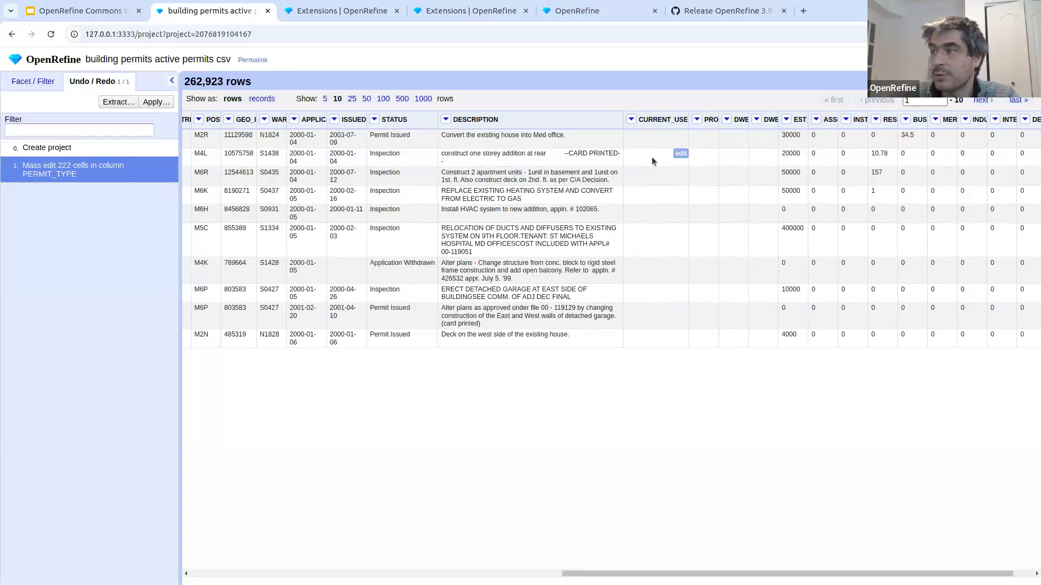
- Remove the PERMIT_TYPE facet and browse the values in the CURRENT_USE facet
left_click(12, 76)
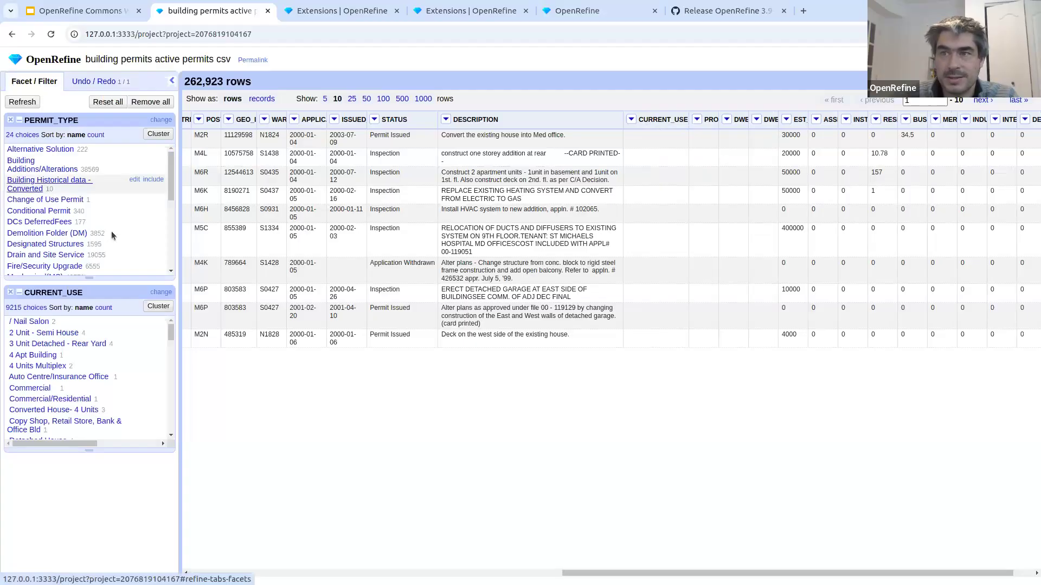
left_click(10, 120)
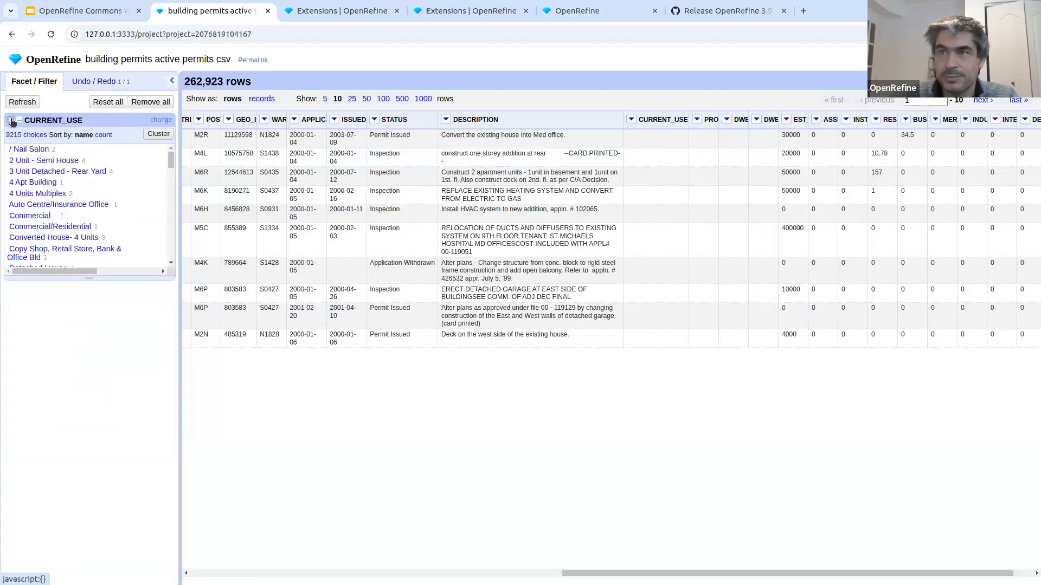
left_click_drag(171, 161, 178, 198)
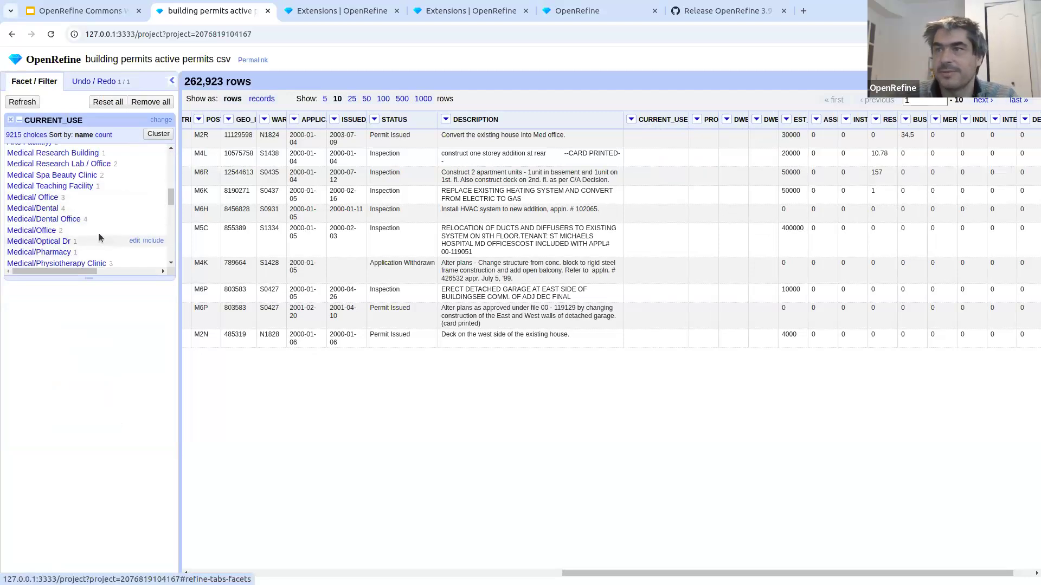
- Try clustering CURRENT_USE with the Nearest neighbor method and Levenshtein distance, radius 1.0 and 6 block chars, and reload the project page
left_click(157, 135)
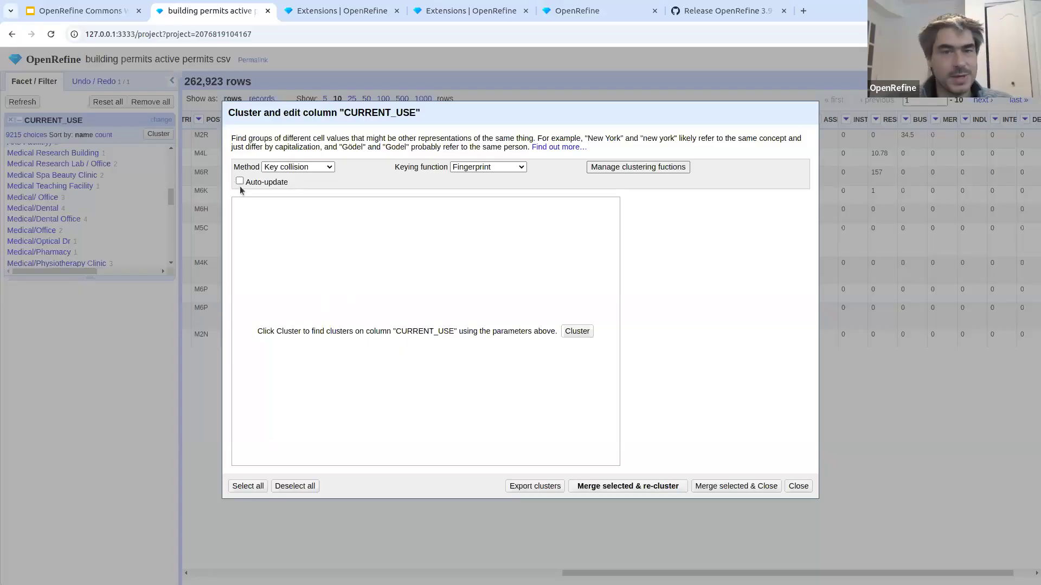
left_click(297, 169)
left_click(299, 193)
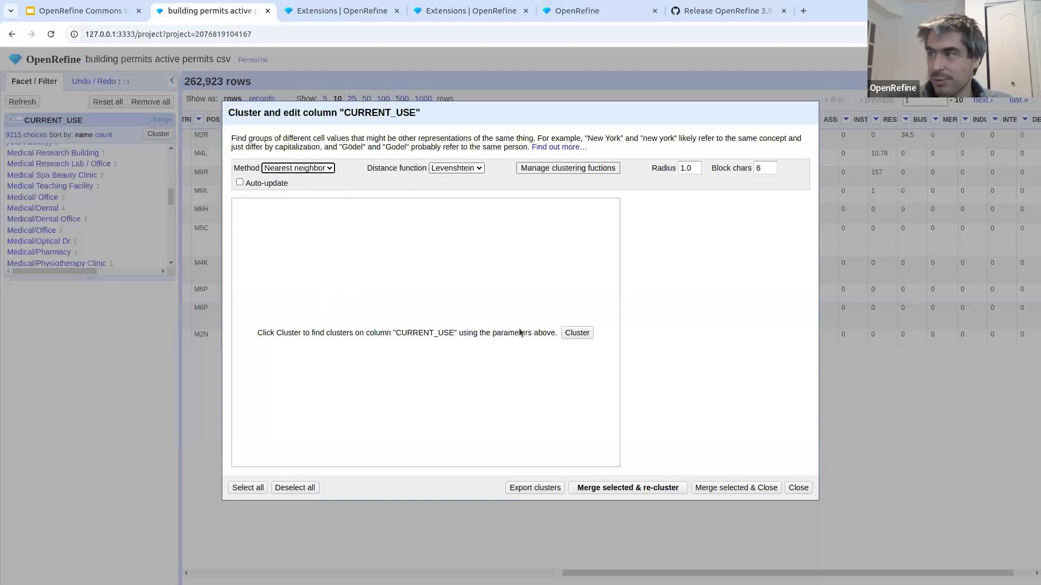
left_click(580, 333)
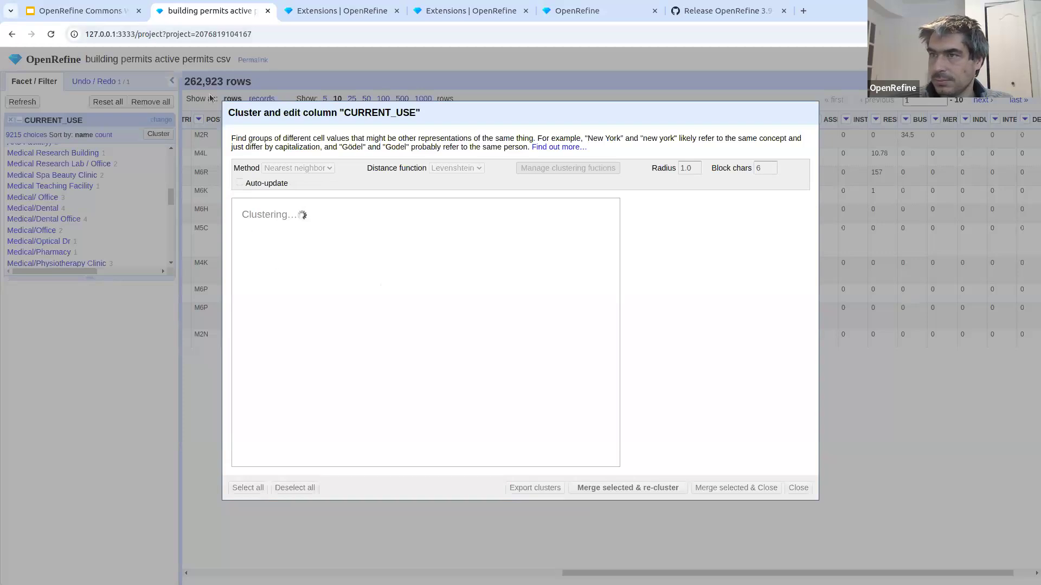
left_click(52, 35)
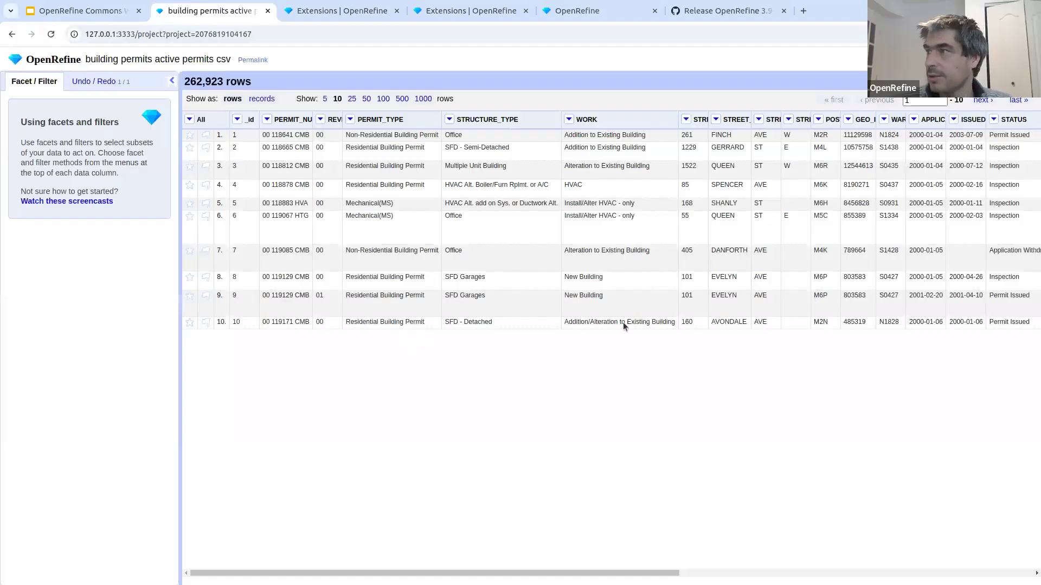
- Cluster the values of the CURRENT_USE column with the Key collision method and the Fingerprint keying function
scroll(622, 307, "right", 10)
left_click(631, 120)
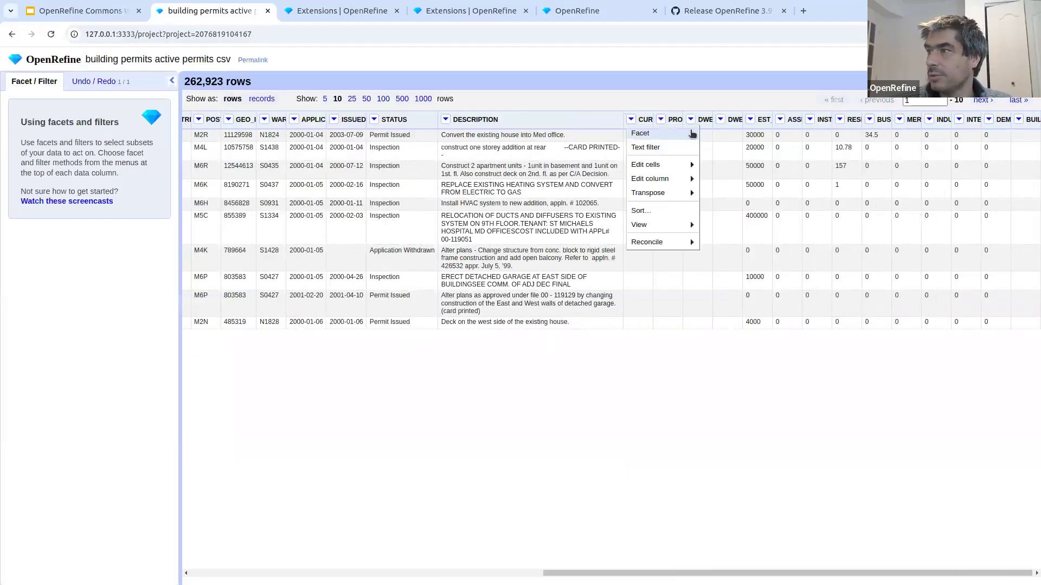
mouse_move(674, 169)
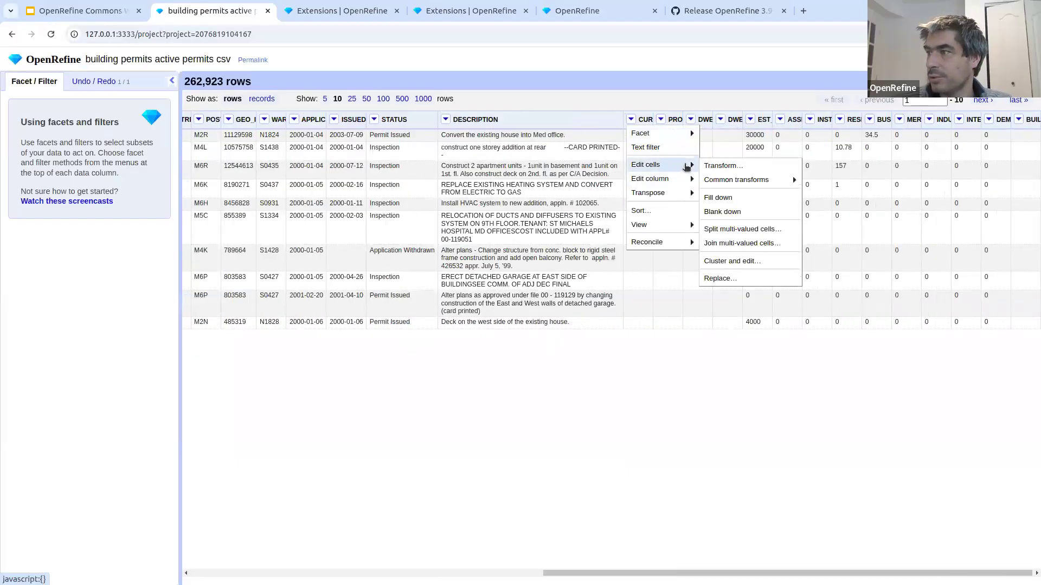
left_click(738, 261)
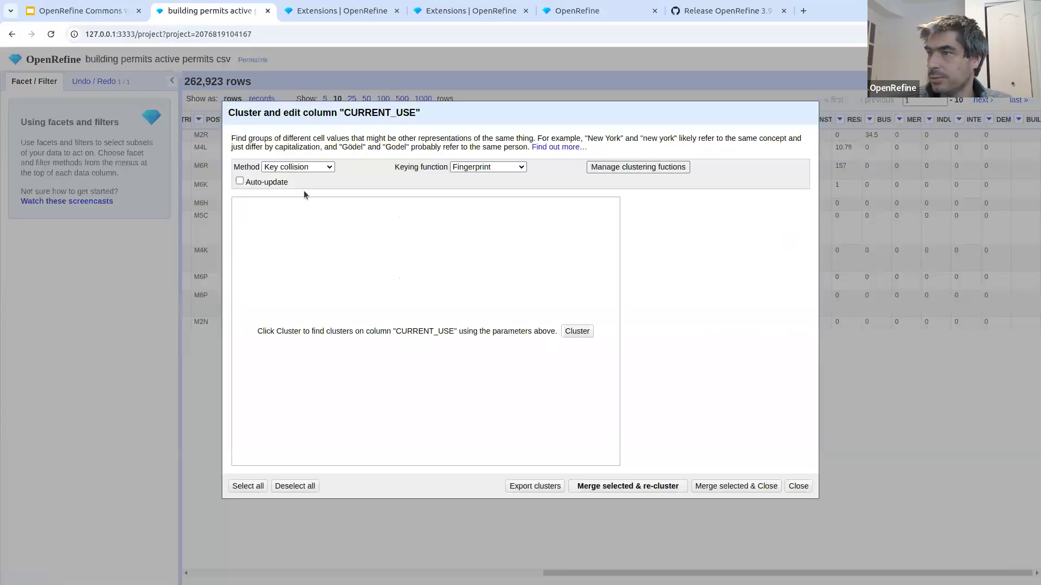
left_click(471, 167)
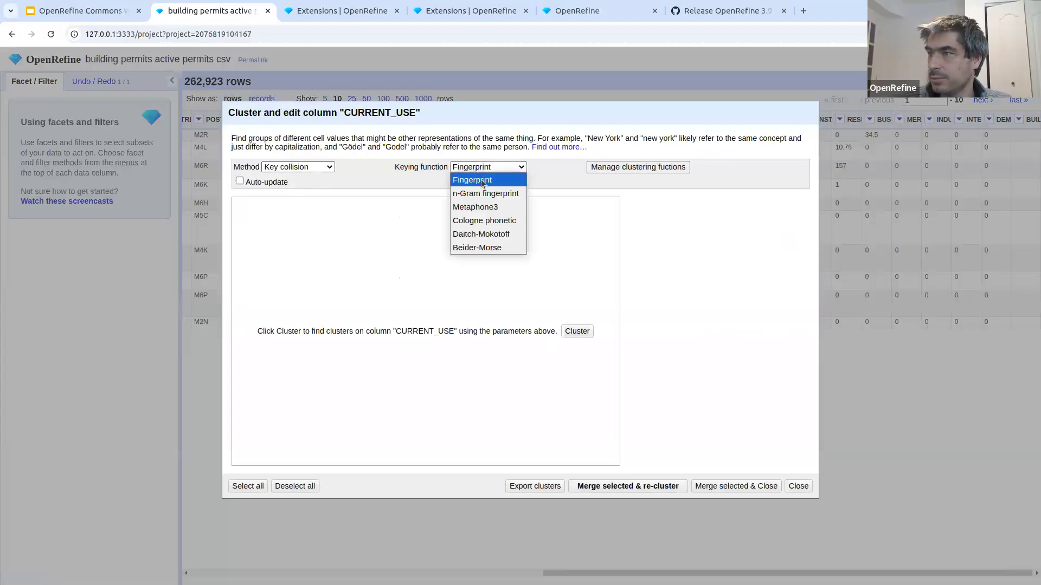
left_click(473, 179)
left_click(577, 331)
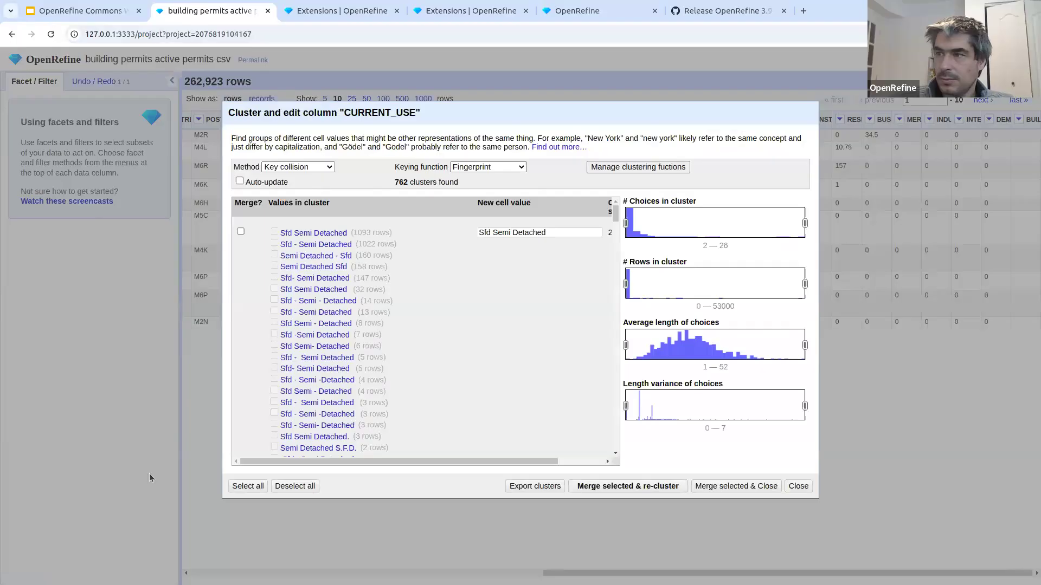
- Mark the Sfd Semi Detached cluster for merging, but exclude the value Semi Detached S.F.D. from it
left_click(241, 232)
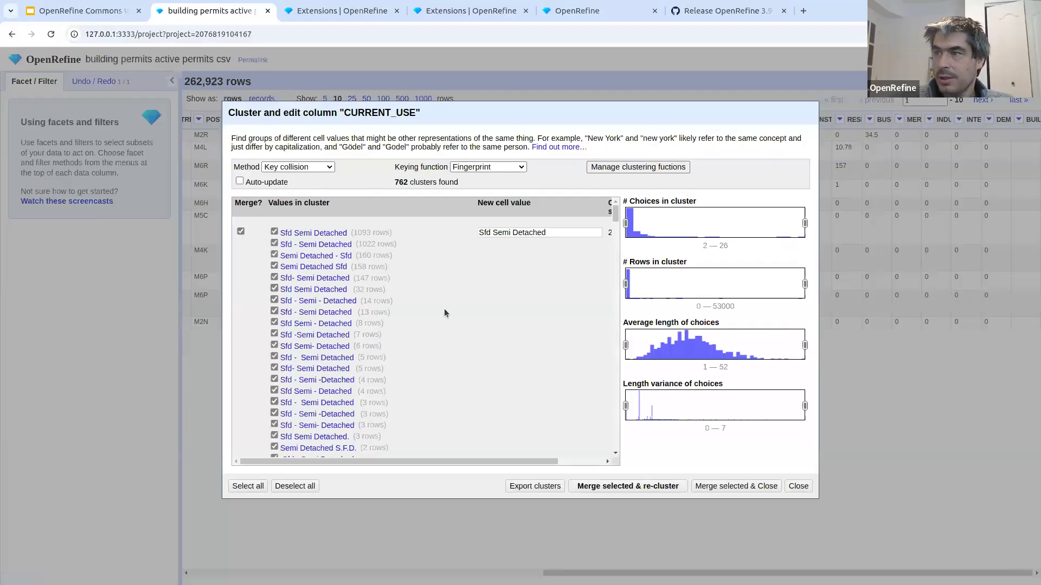
scroll(444, 308, "down", 1)
scroll(444, 308, "up", 2)
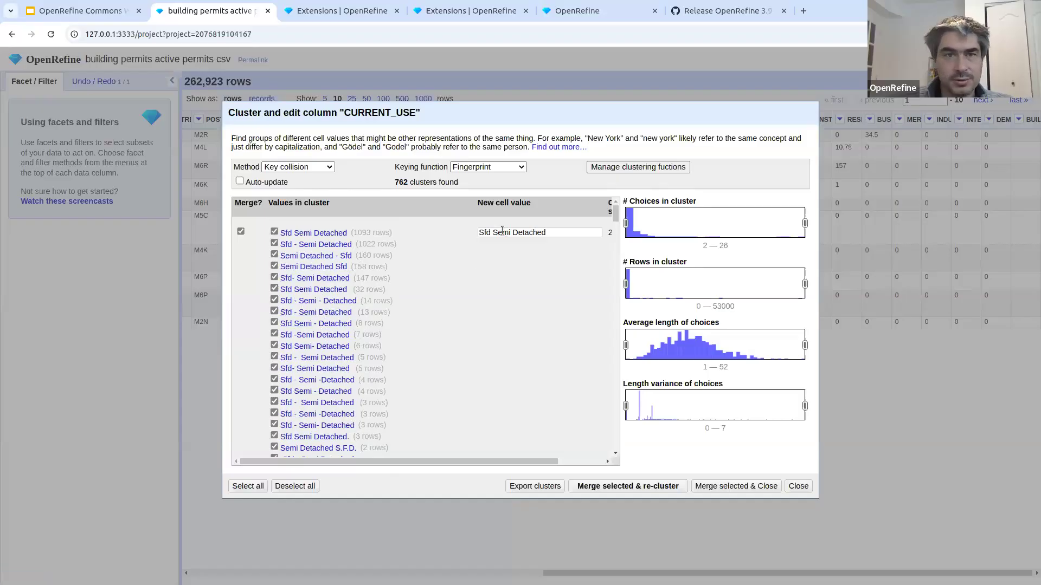
scroll(349, 305, "down", 3)
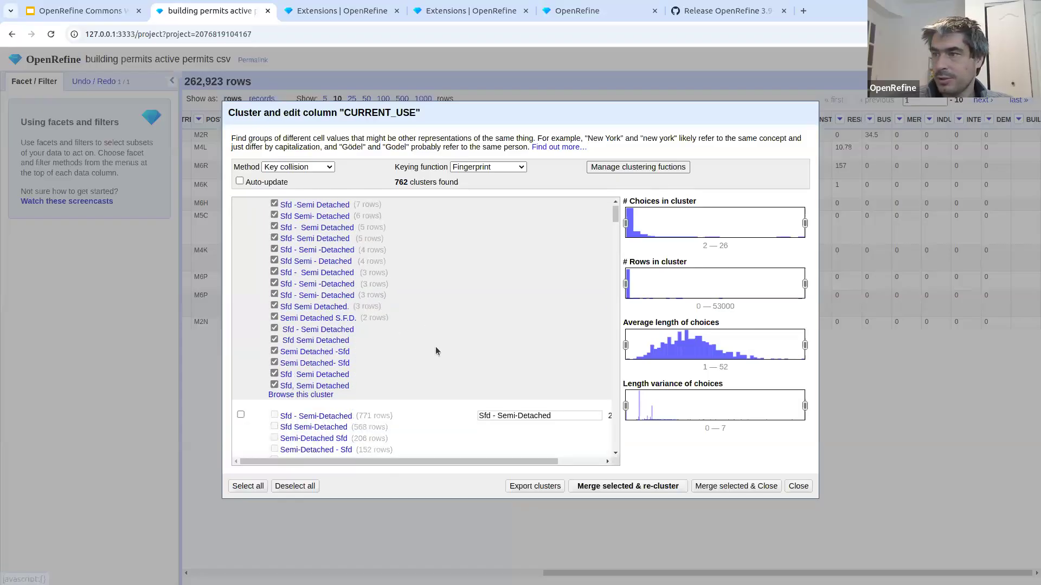
left_click(274, 319)
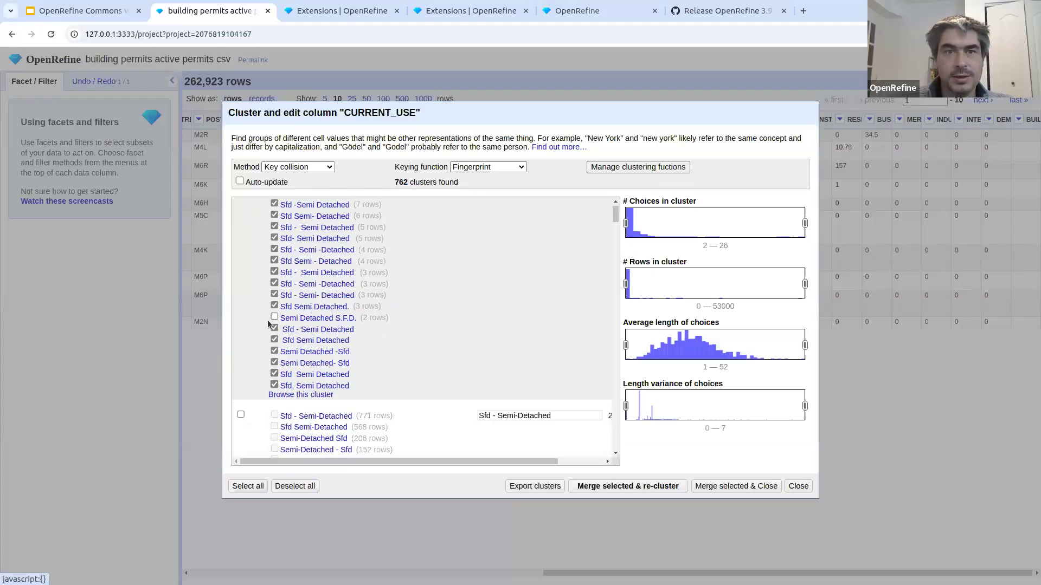
scroll(282, 282, "up", 5)
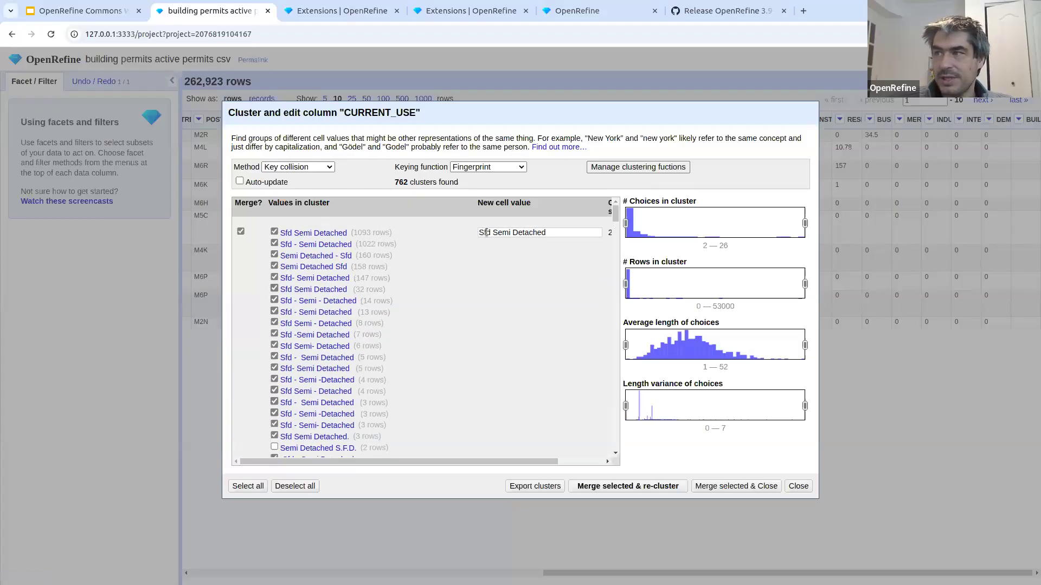
scroll(260, 347, "down", 2)
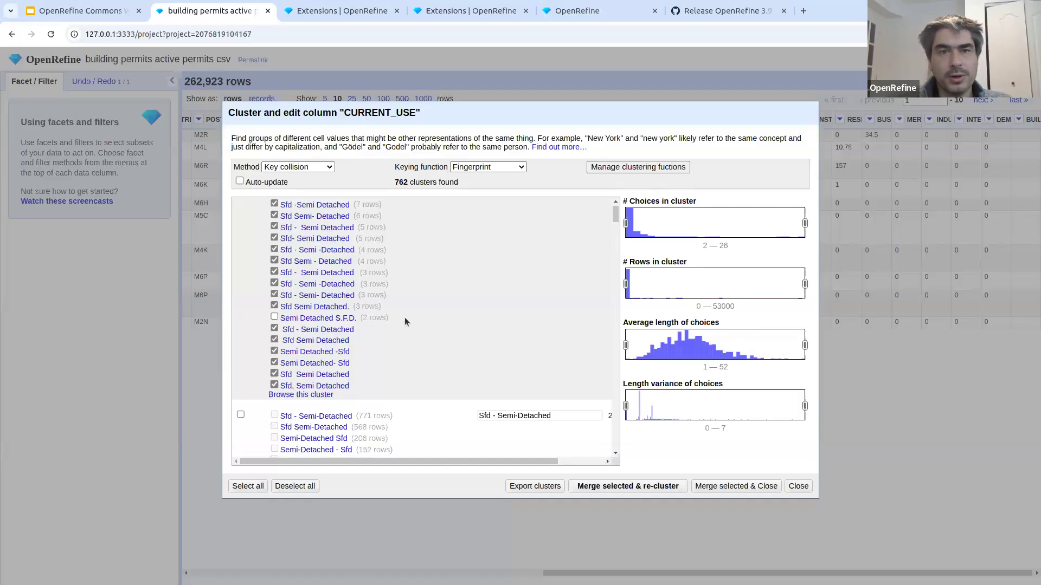
- Start a new custom keying function for clustering with the GREL expression value.fingerprint()
left_click(641, 167)
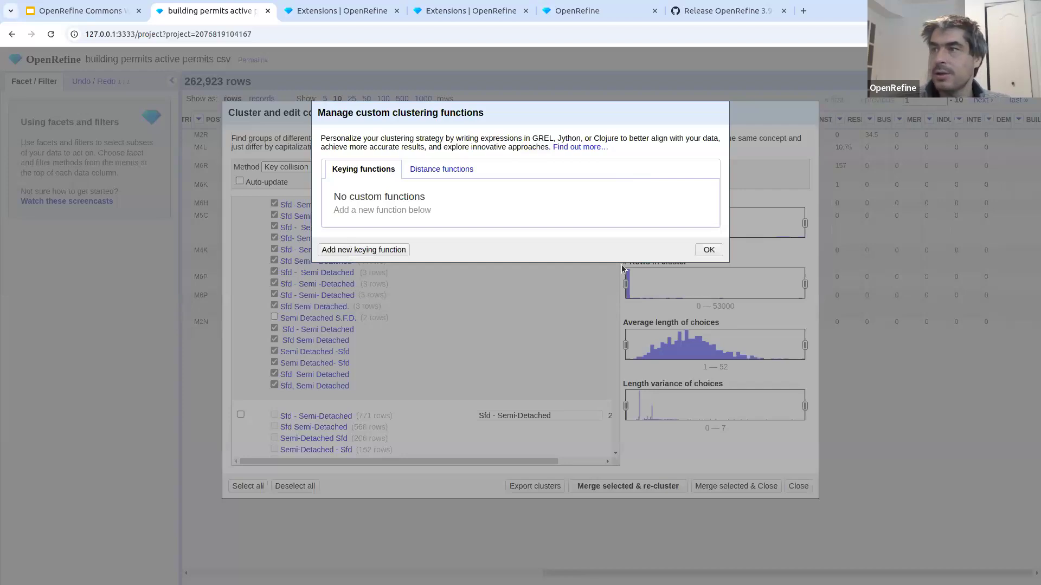
left_click(364, 250)
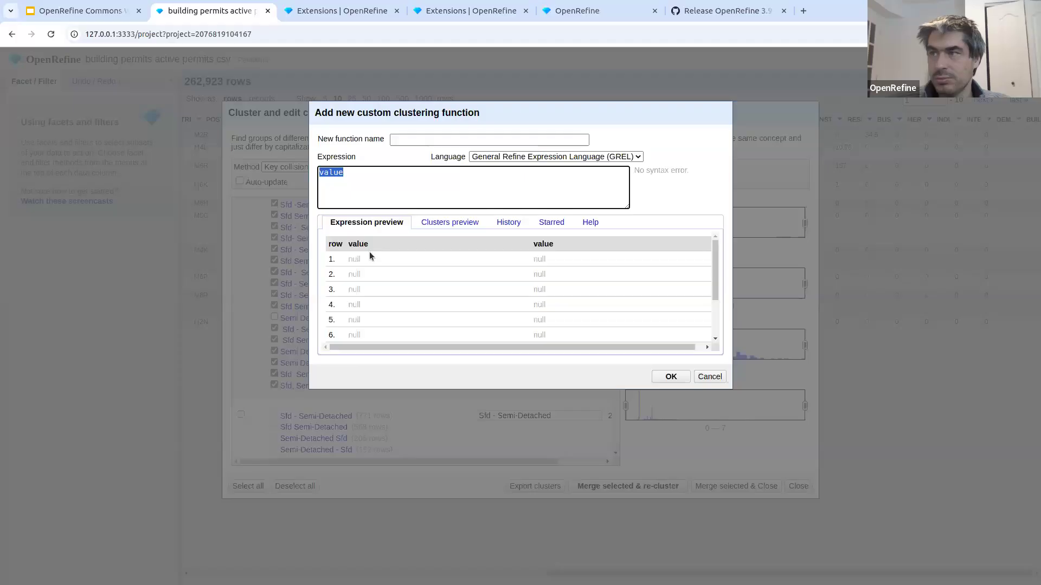
left_click(392, 186)
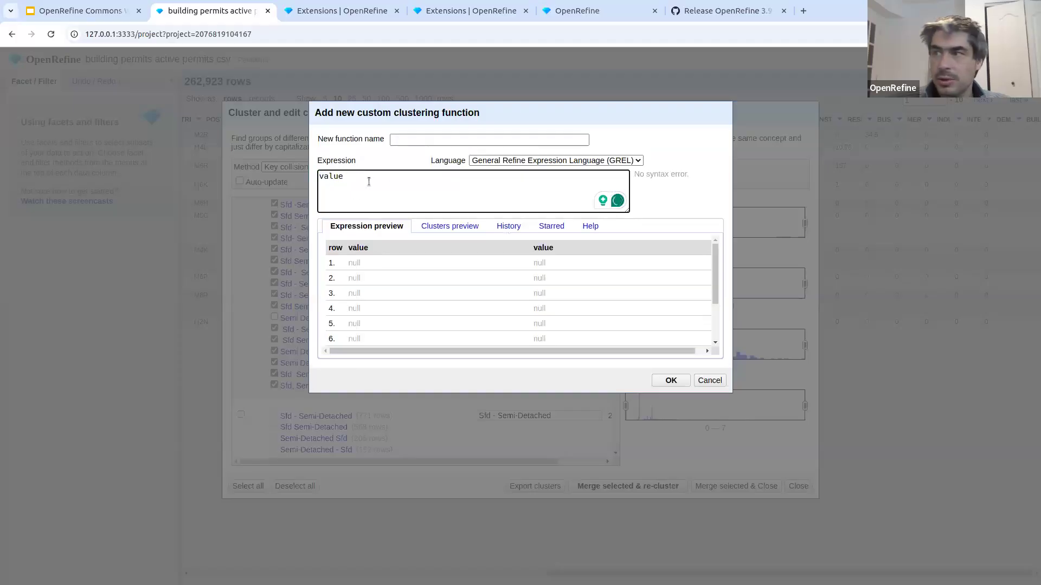
type(".")
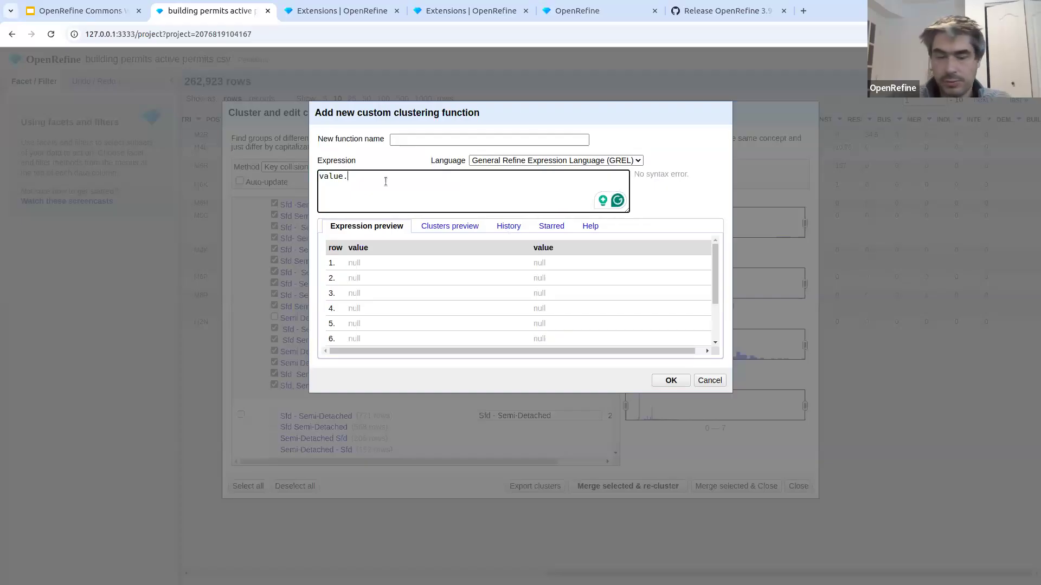
type("fingerpr")
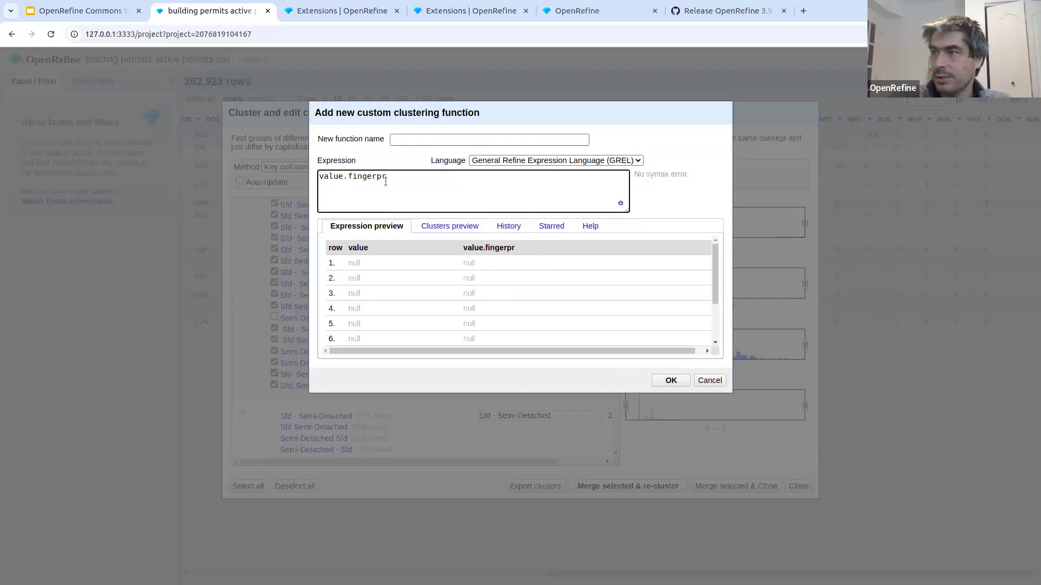
type("int()")
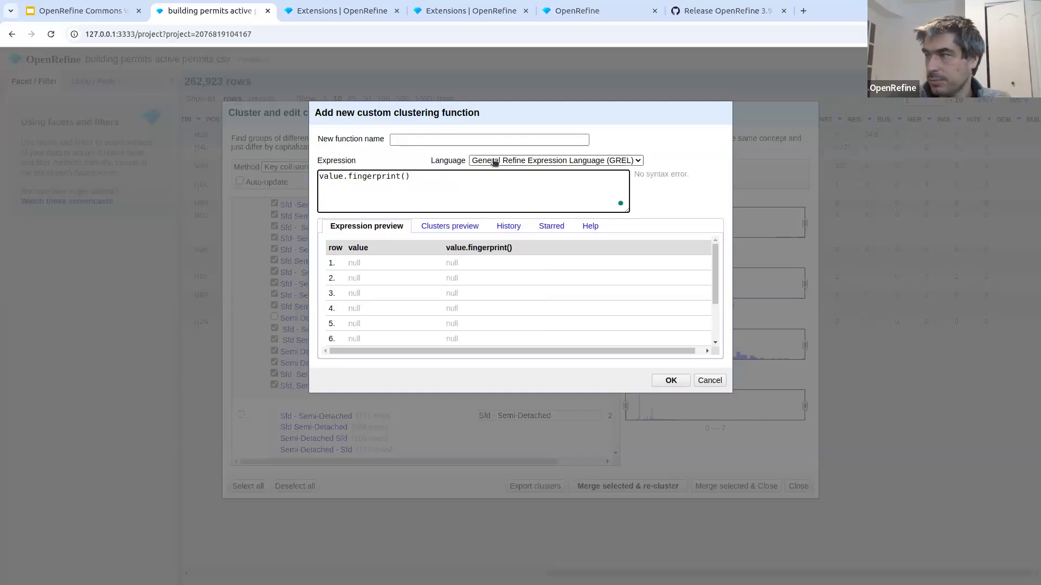
- Save the custom function under the name fingerprint and choose it as the keying function for clustering CURRENT_USE
left_click(394, 139)
type("fing")
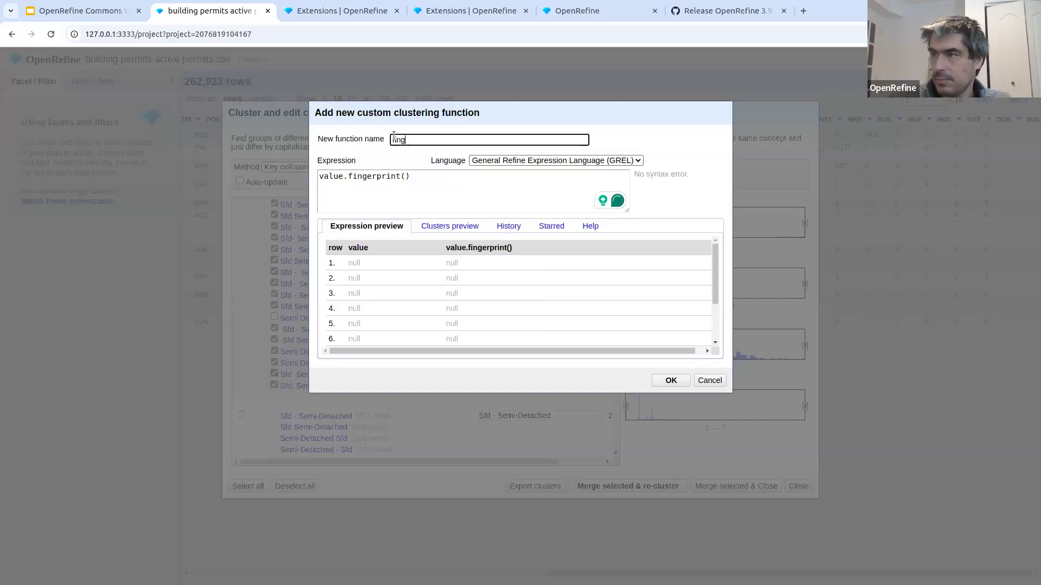
type("erprint1")
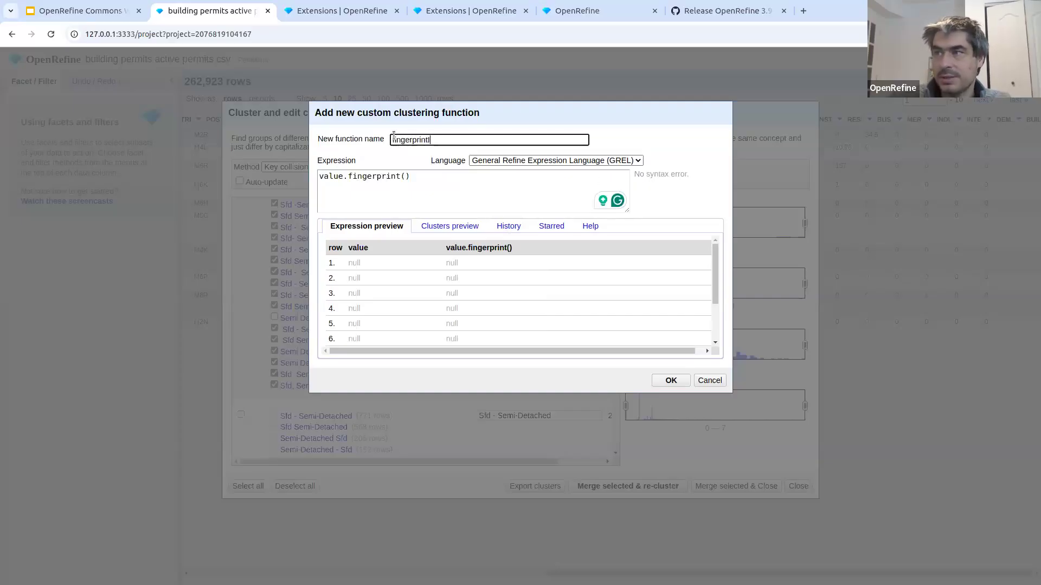
left_click(663, 380)
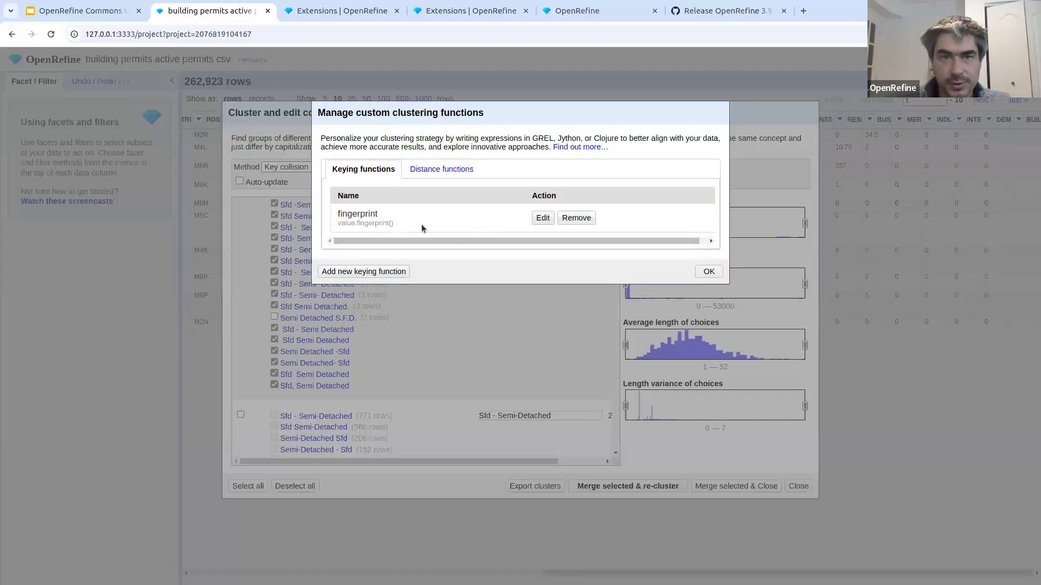
left_click(699, 272)
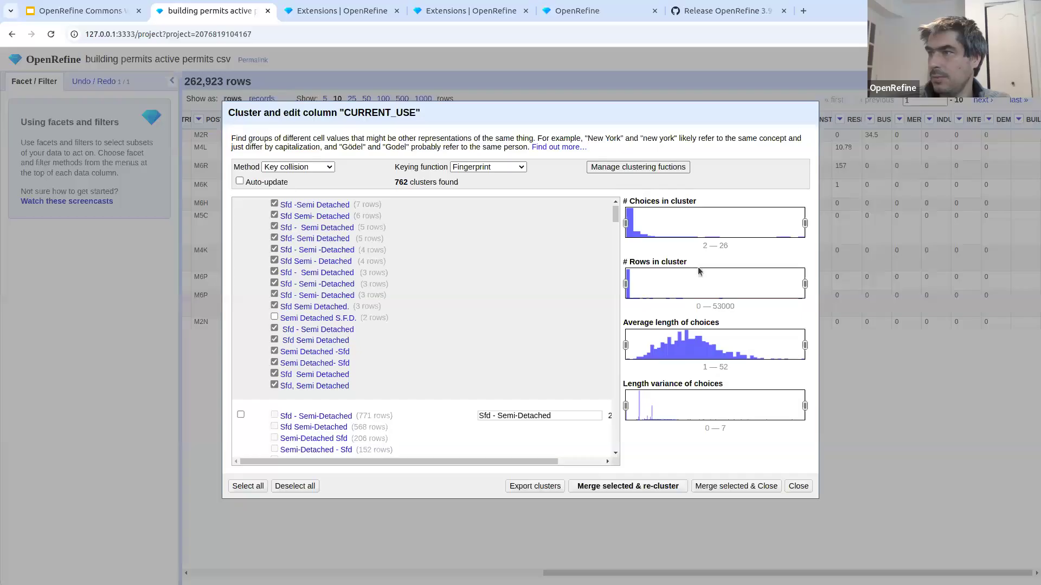
left_click(495, 168)
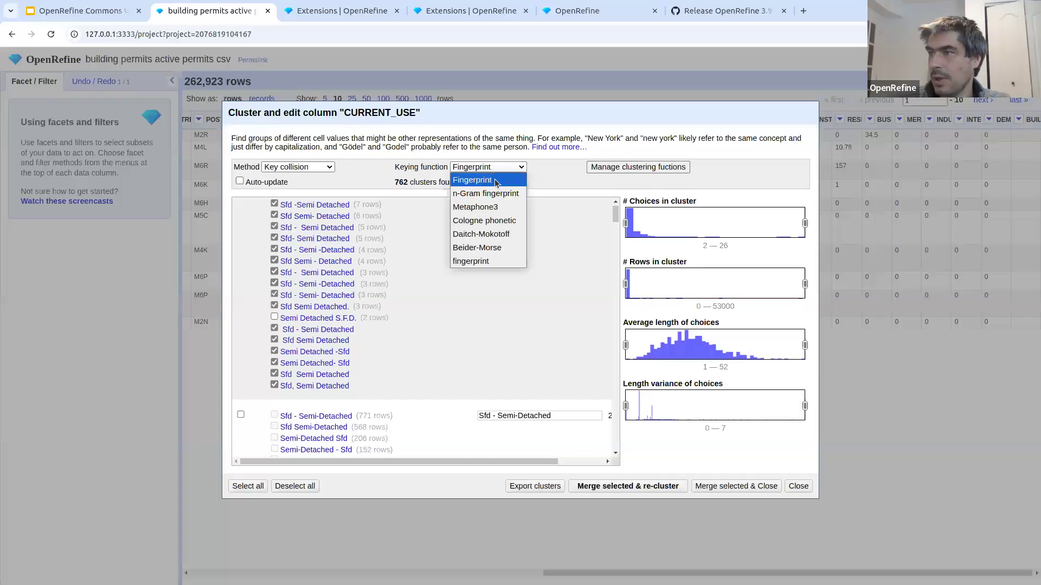
left_click(490, 262)
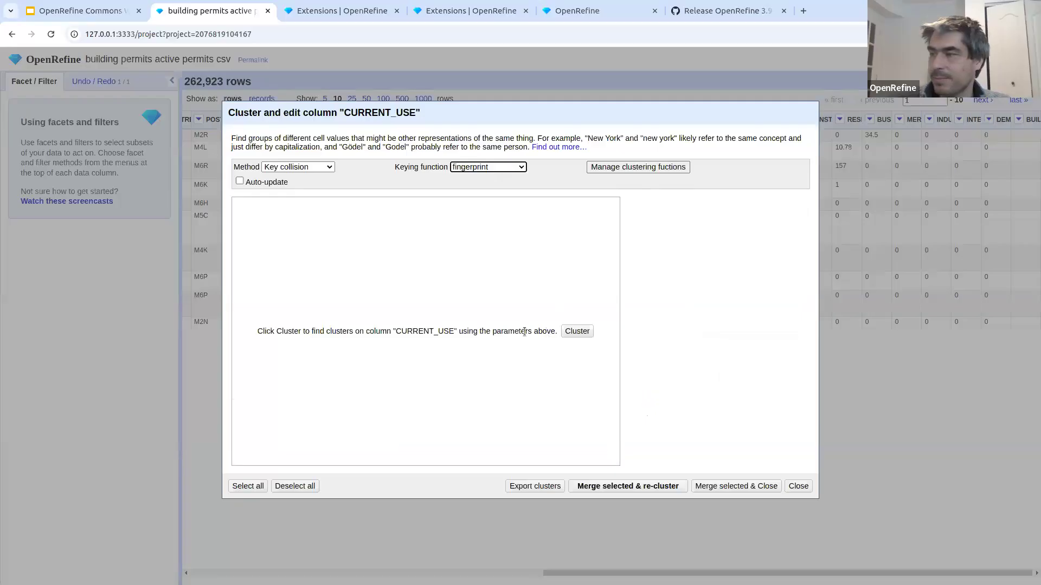
- Check the expression languages offered for a new custom keying function, without adding another function
left_click(618, 168)
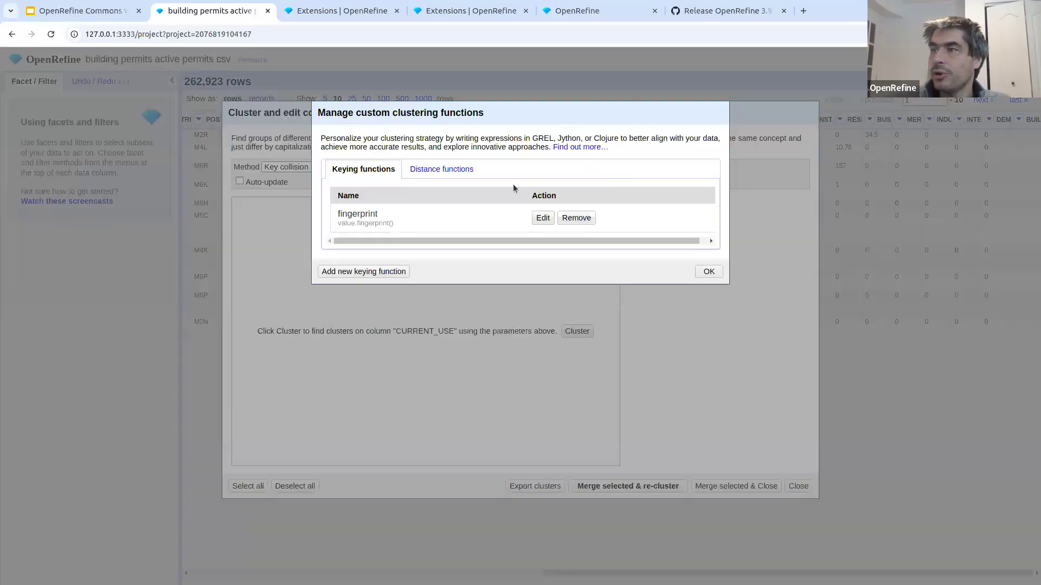
left_click(343, 272)
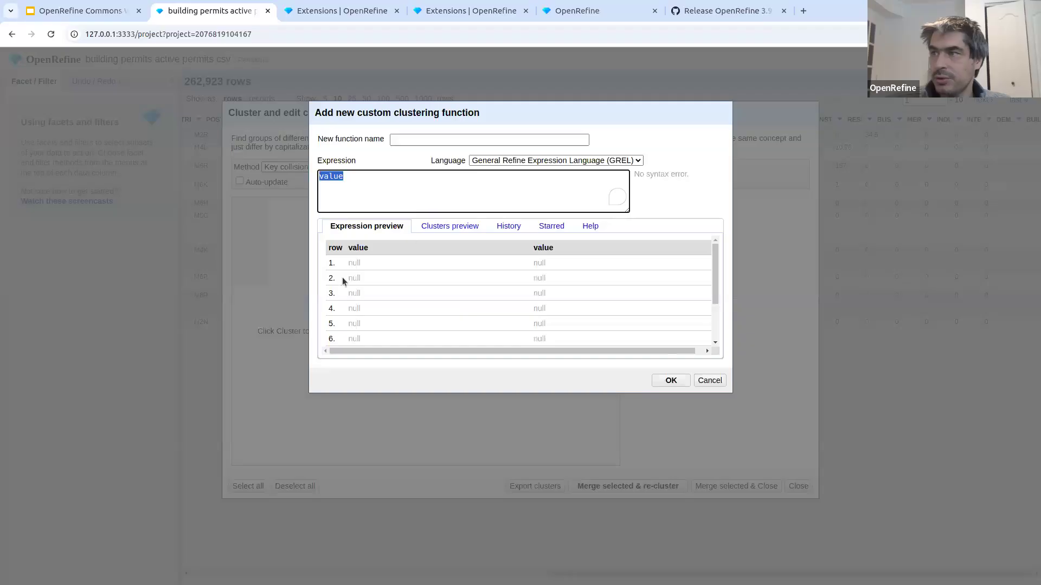
left_click(535, 162)
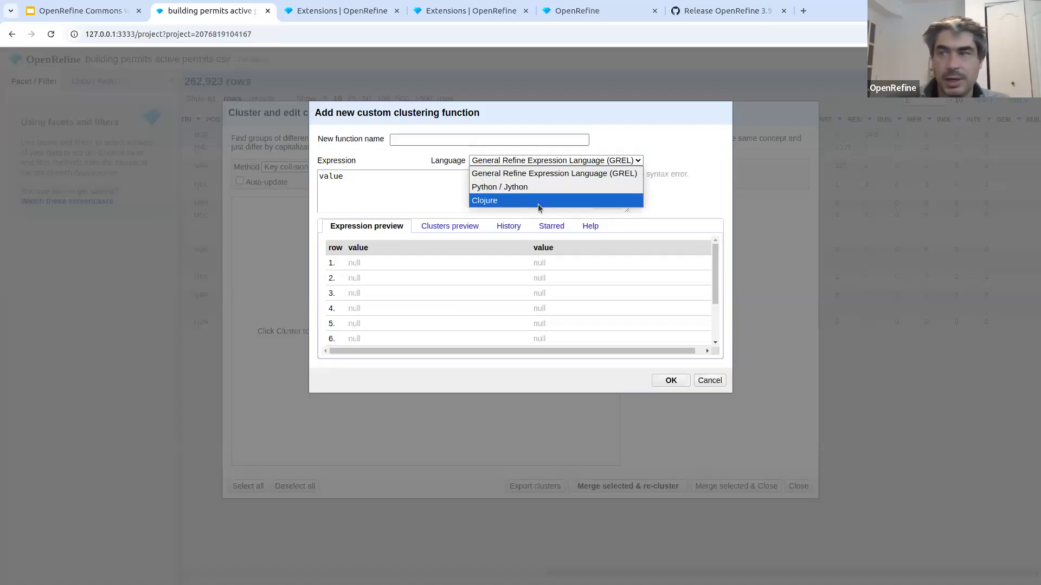
left_click(701, 388)
left_click(709, 381)
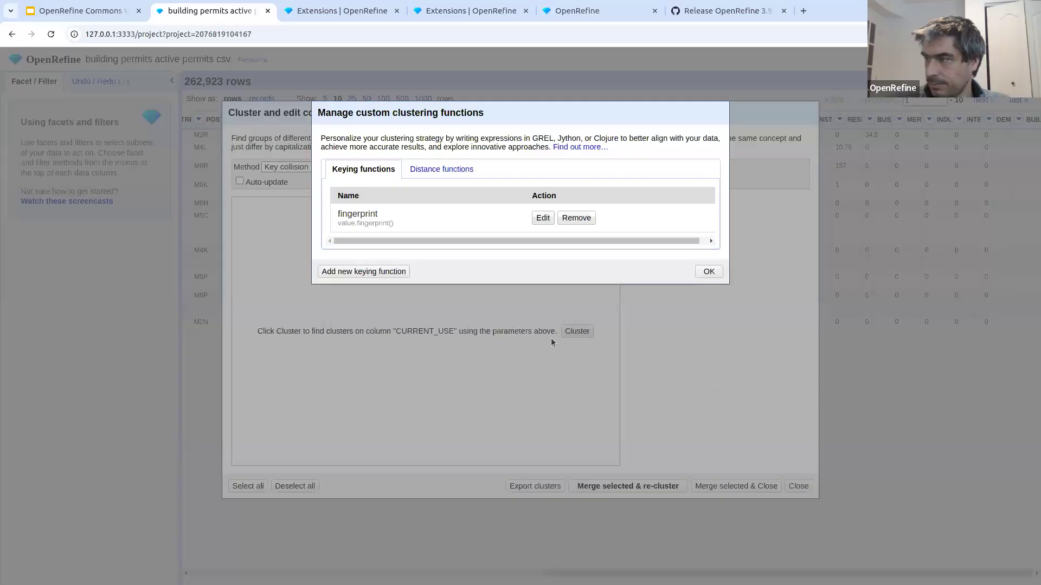
left_click(709, 271)
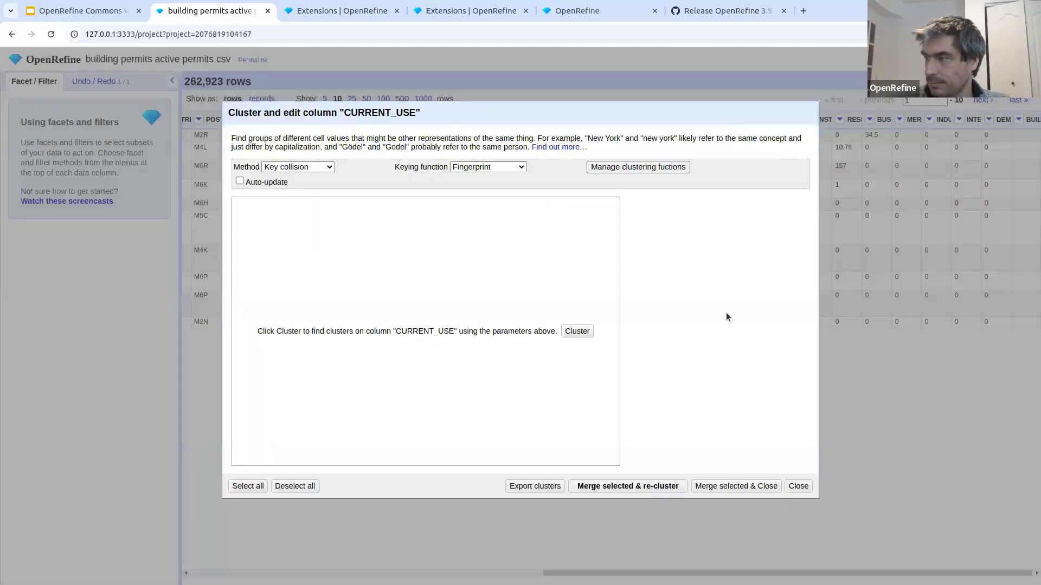
- Close the CURRENT_USE clustering dialog without merging and switch to the OpenRefine Commons Webinar presentation in Google Slides
left_click(796, 486)
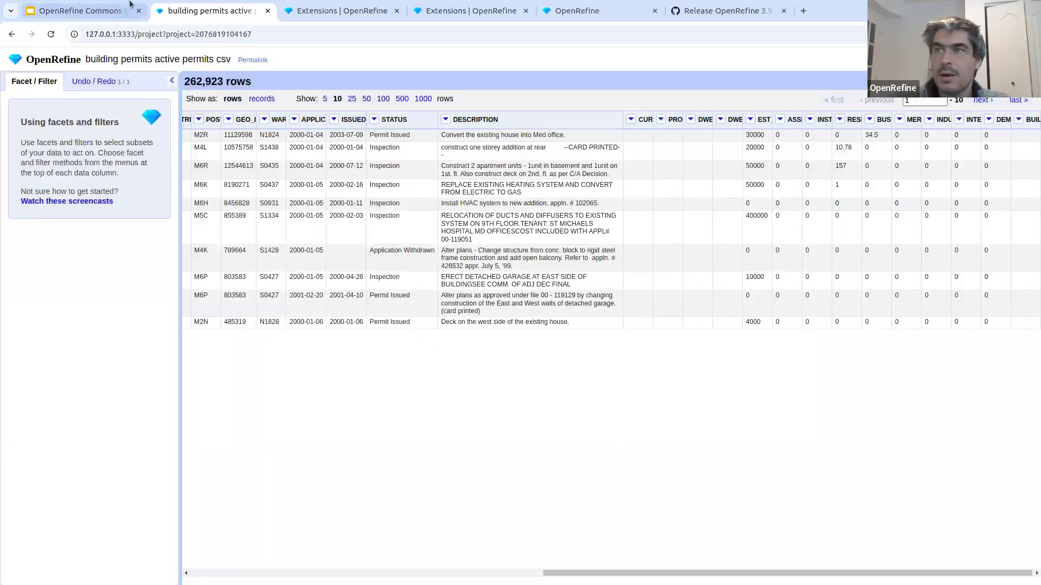
mouse_move(87, 7)
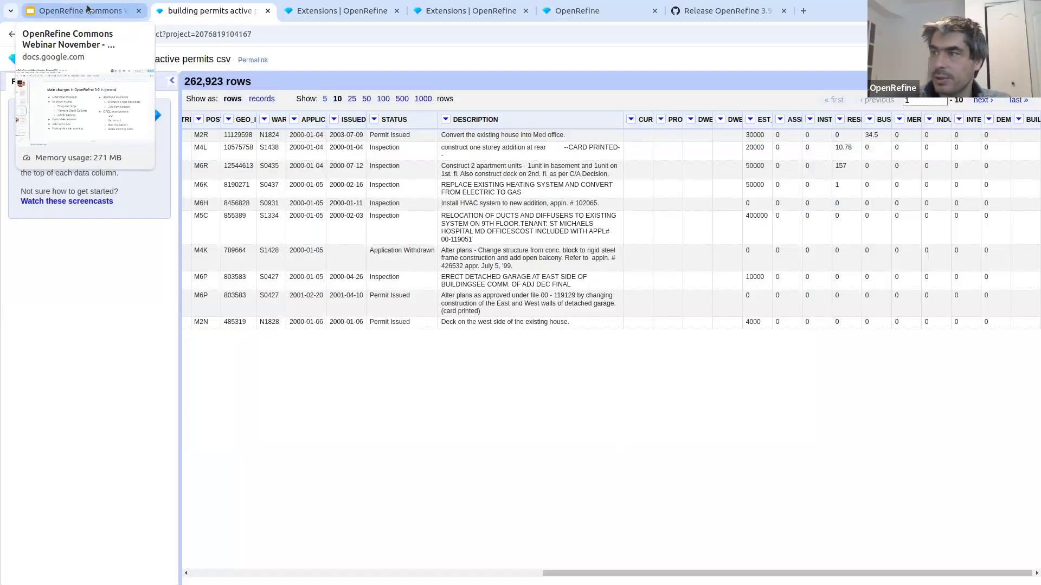
left_click(87, 7)
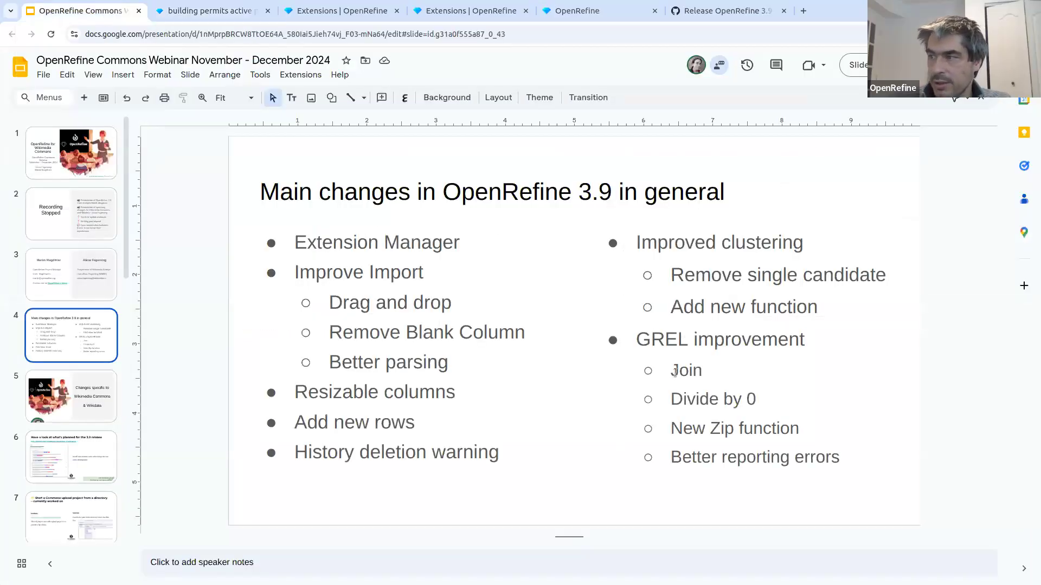